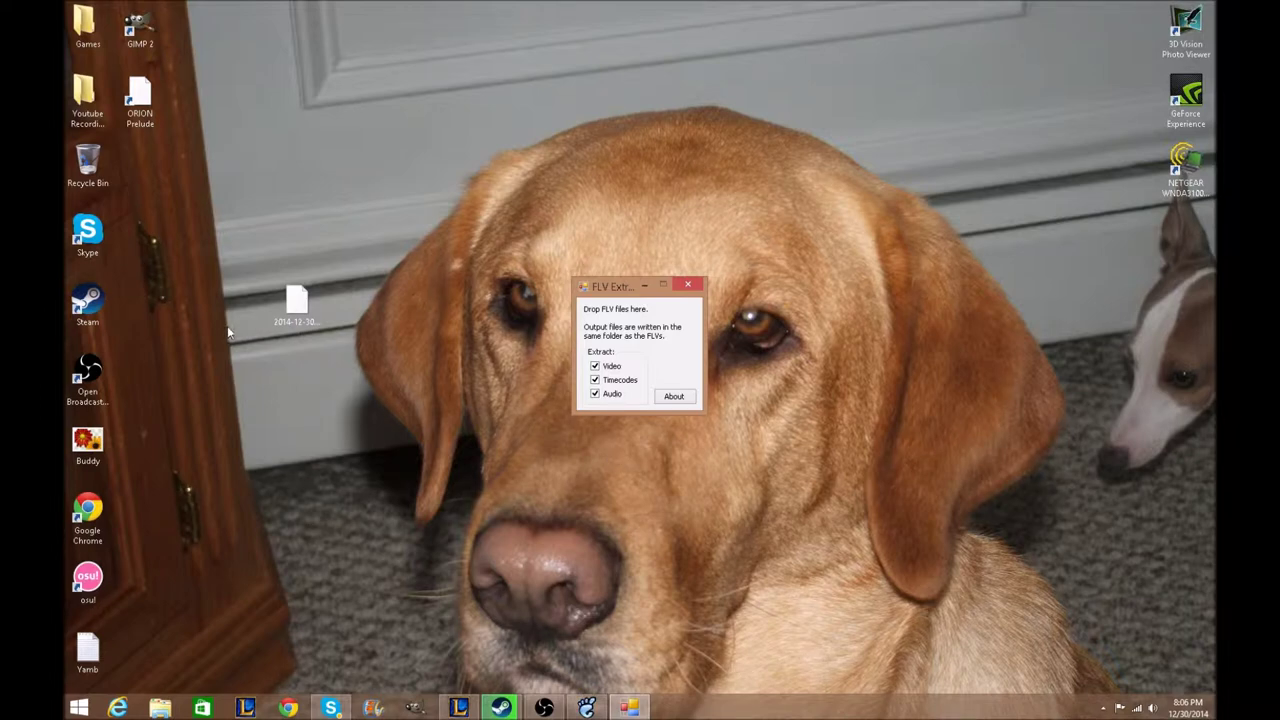
Nudge the FLV Extract window slightly upward on the desktop.
{"action": "left_click_drag", "start_coordinate": [611, 293], "coordinate": [615, 250]}
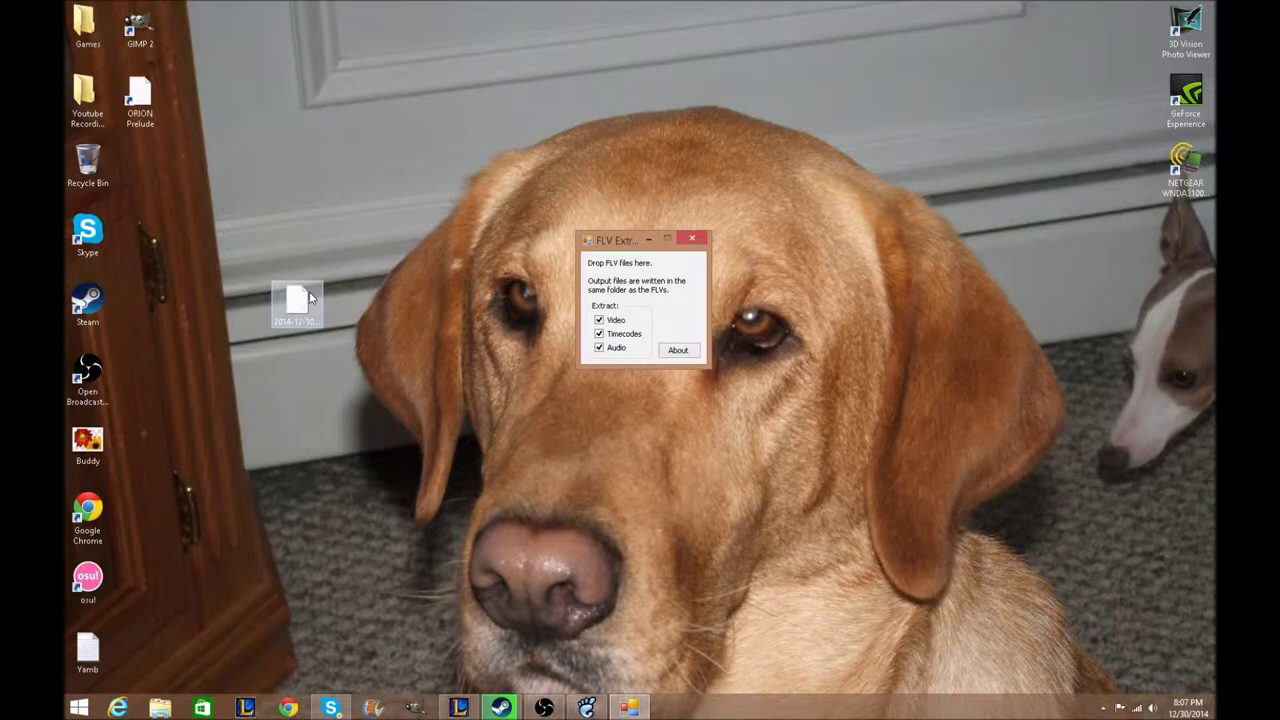
{"action": "left_click_drag", "start_coordinate": [310, 297], "coordinate": [628, 294]}
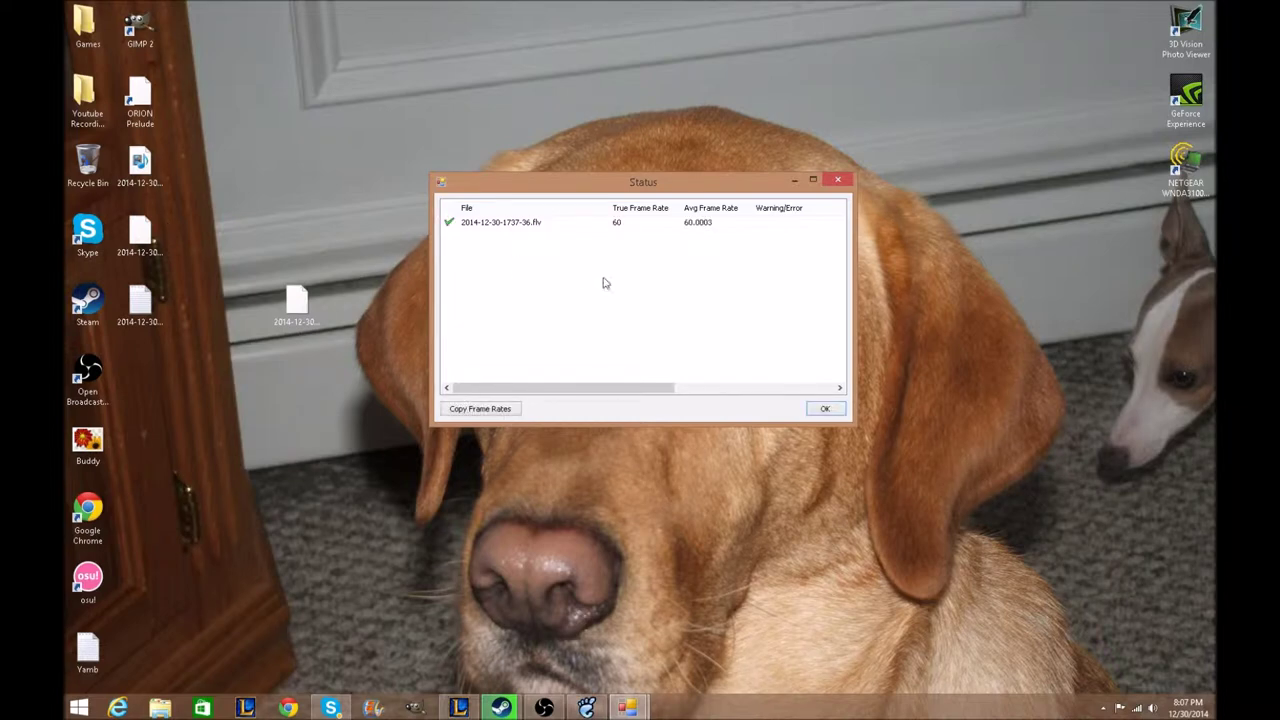
{"action": "left_click", "coordinate": [825, 409]}
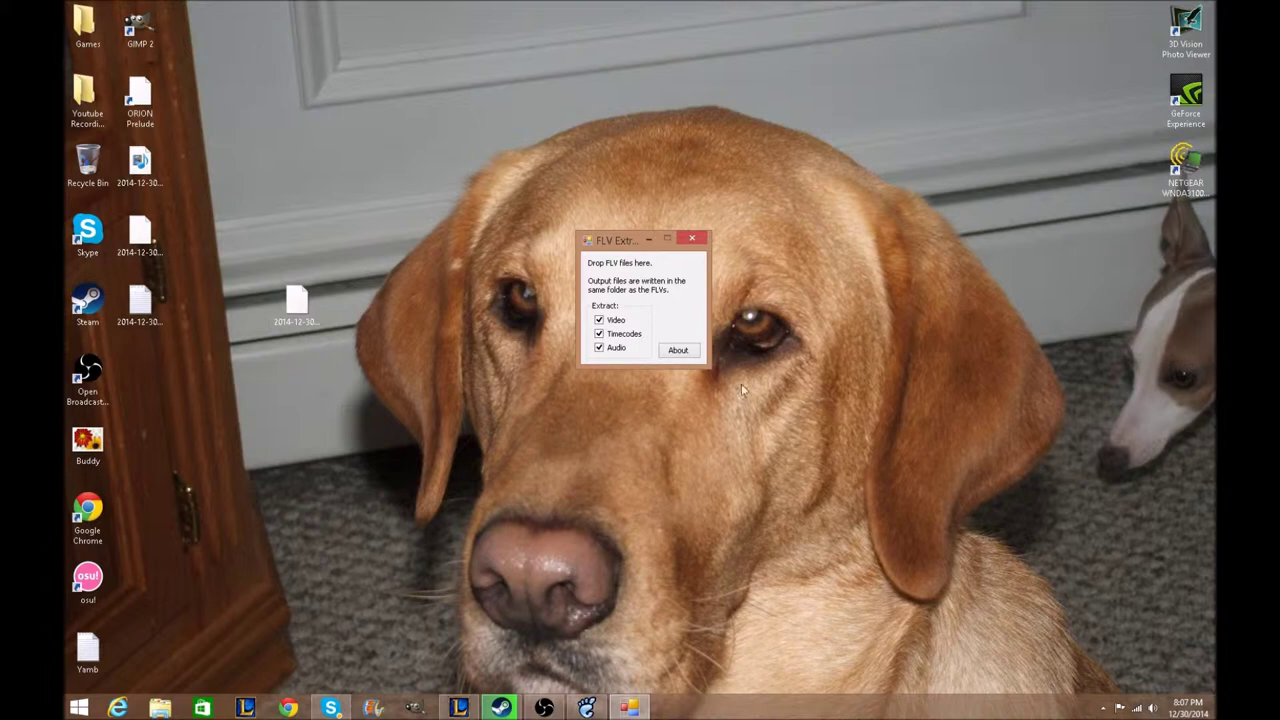
Close FLV Extract and permanently delete the timecodes text file from the Recycle Bin.
{"action": "left_click", "coordinate": [692, 238]}
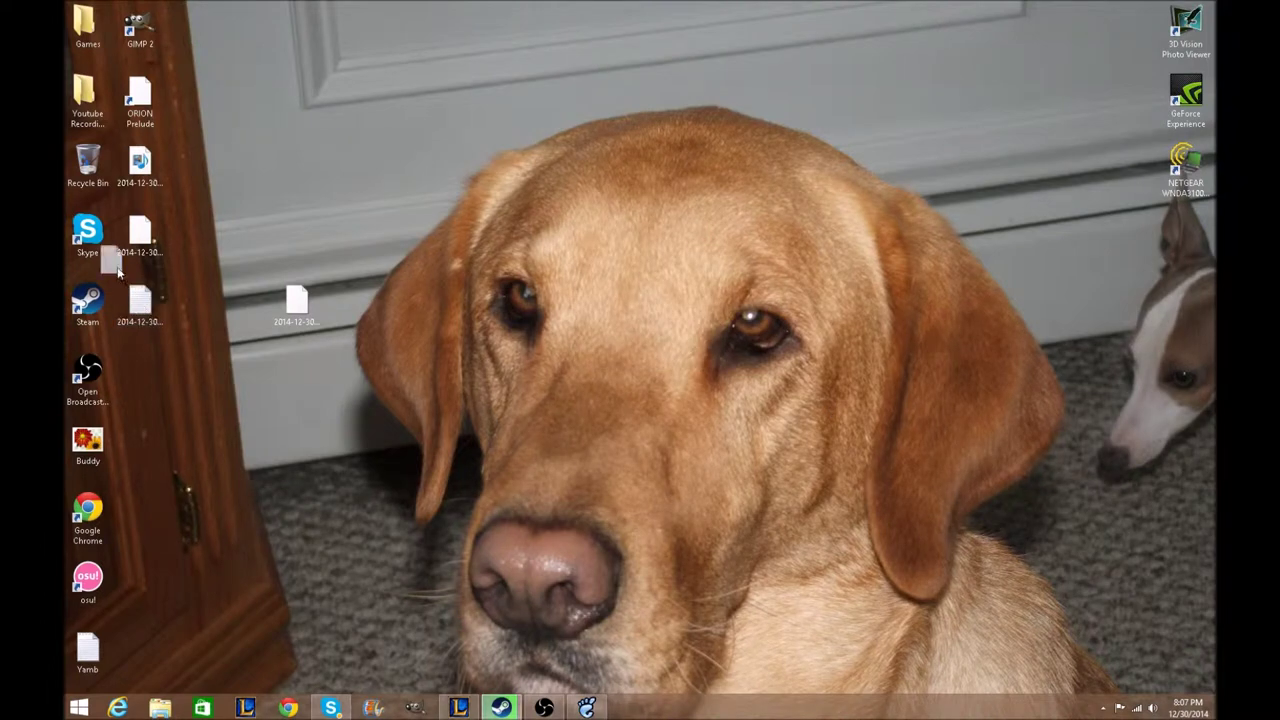
{"action": "right_click", "coordinate": [92, 170]}
{"action": "left_click", "coordinate": [150, 193]}
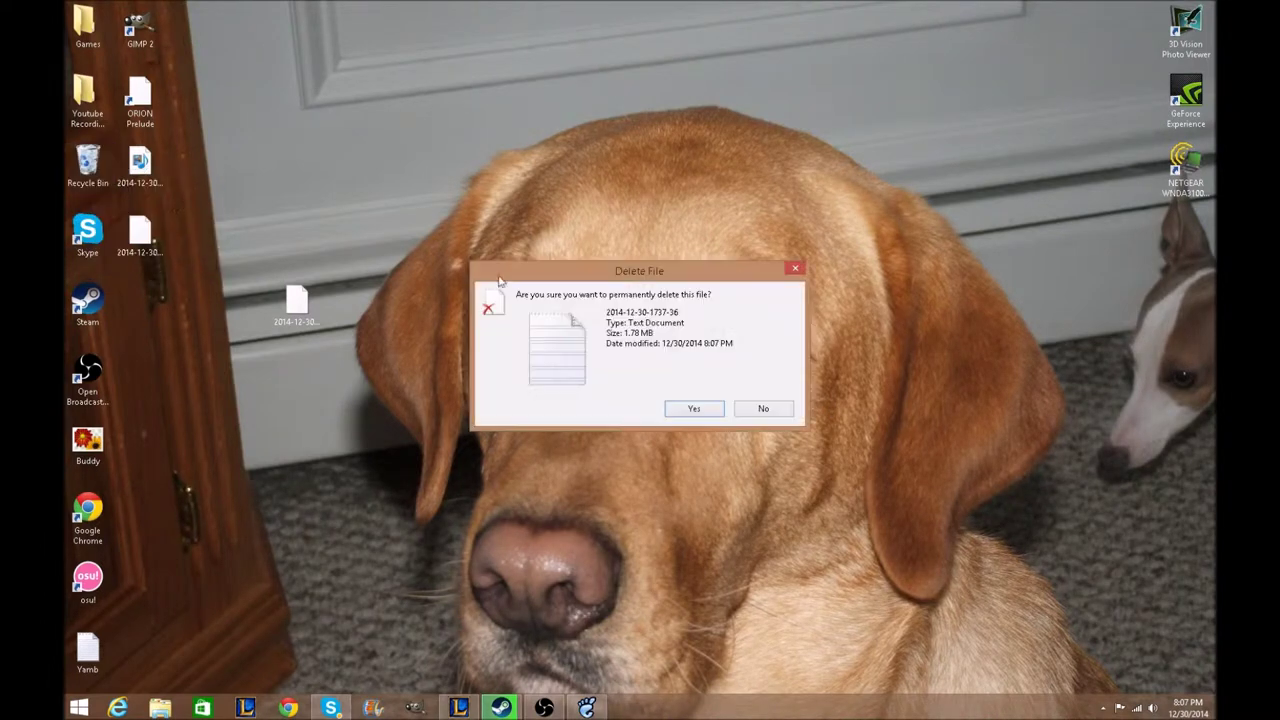
{"action": "left_click", "coordinate": [693, 408]}
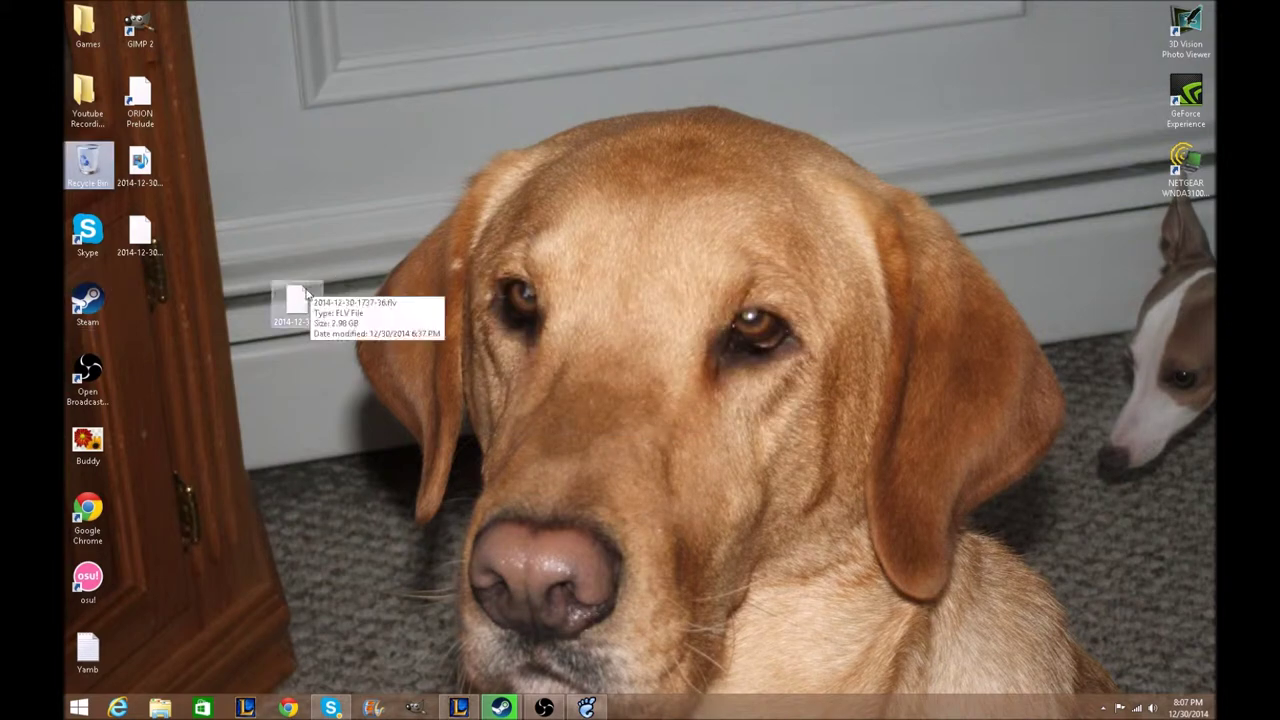
Recycle and permanently delete the original .flv recording, then restore YAMB.
{"action": "left_click_drag", "start_coordinate": [297, 303], "coordinate": [98, 174]}
{"action": "right_click", "coordinate": [98, 172]}
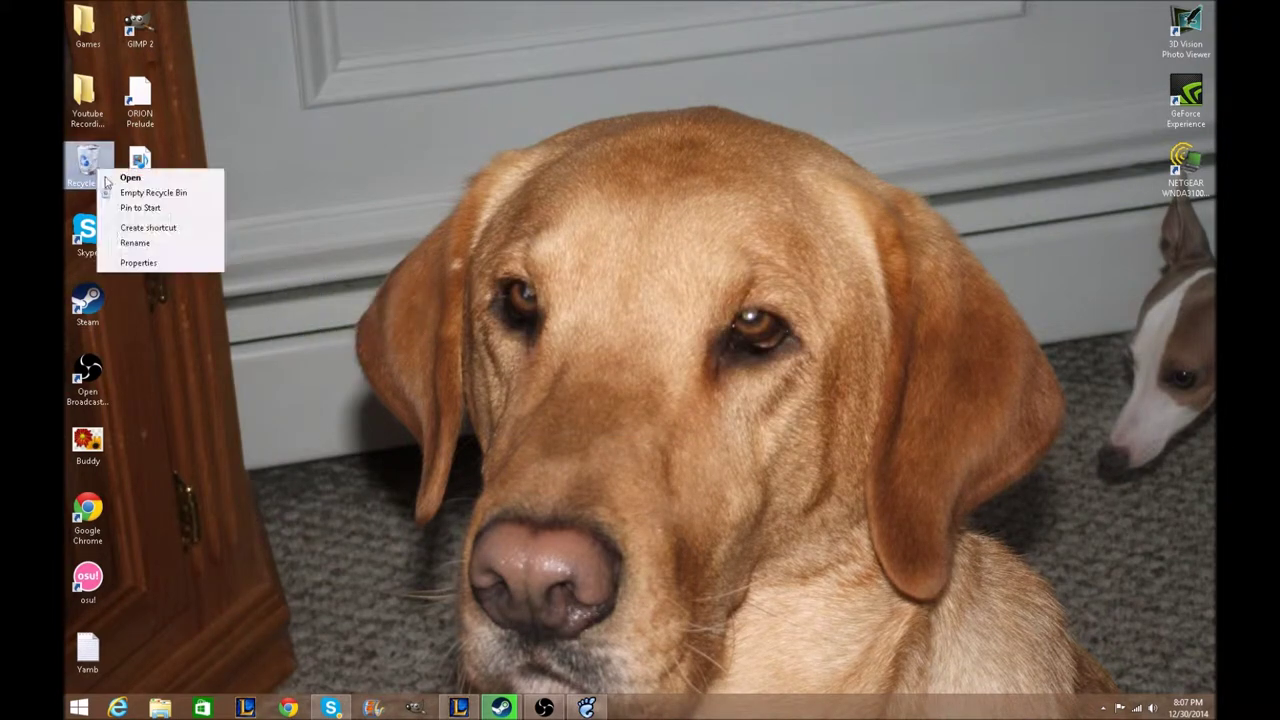
{"action": "left_click", "coordinate": [150, 193]}
{"action": "left_click", "coordinate": [720, 409]}
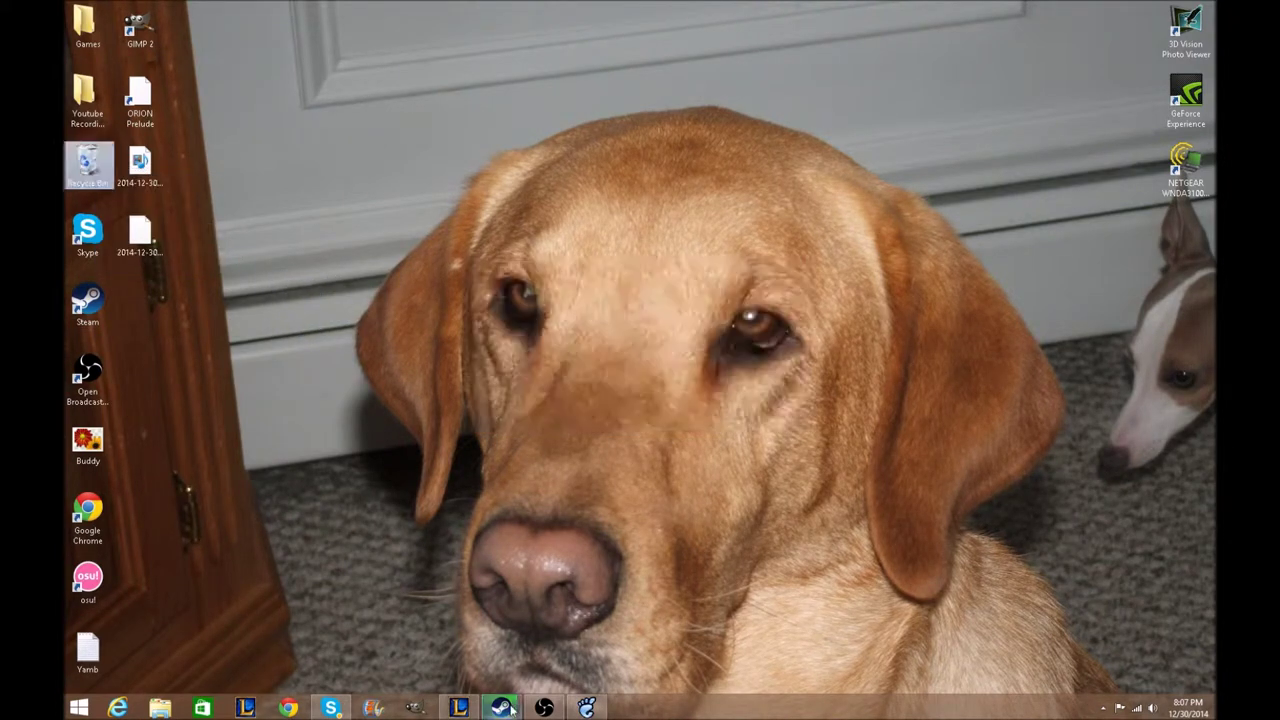
{"action": "left_click", "coordinate": [586, 707]}
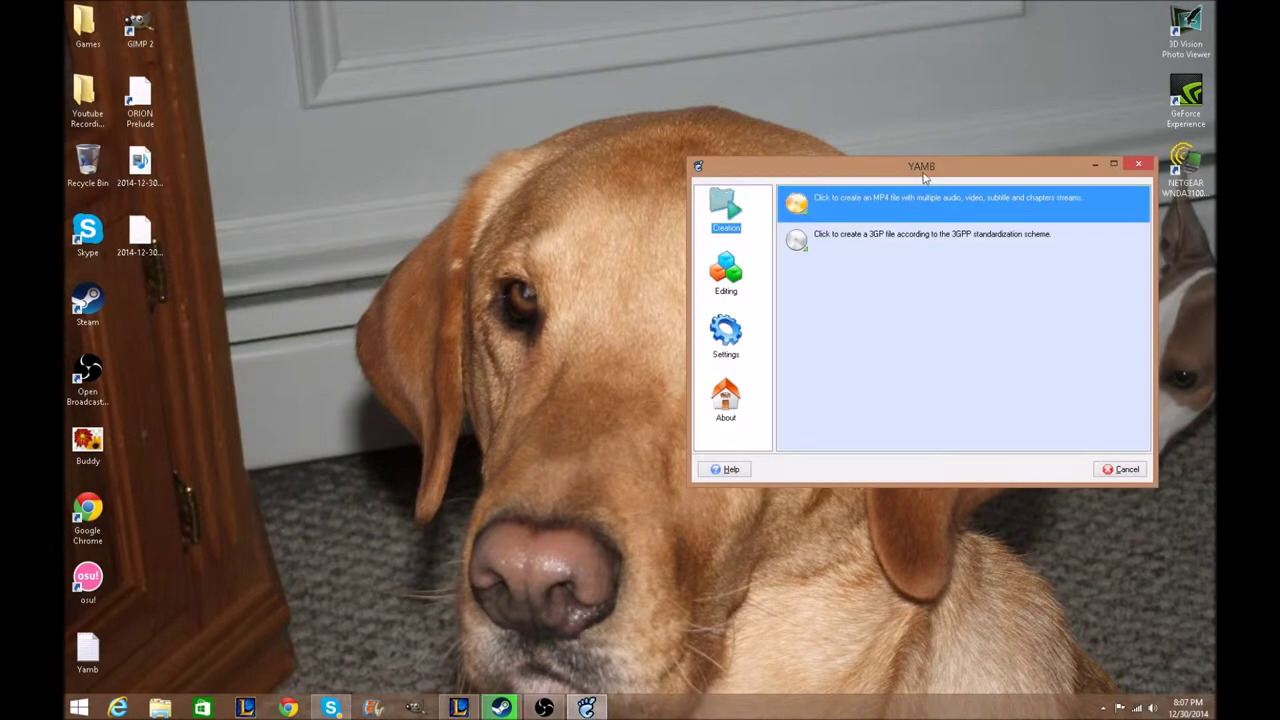
Start a new MP4 in YAMB with the extracted .aac and .264 streams as inputs.
{"action": "left_click_drag", "start_coordinate": [922, 171], "coordinate": [634, 152]}
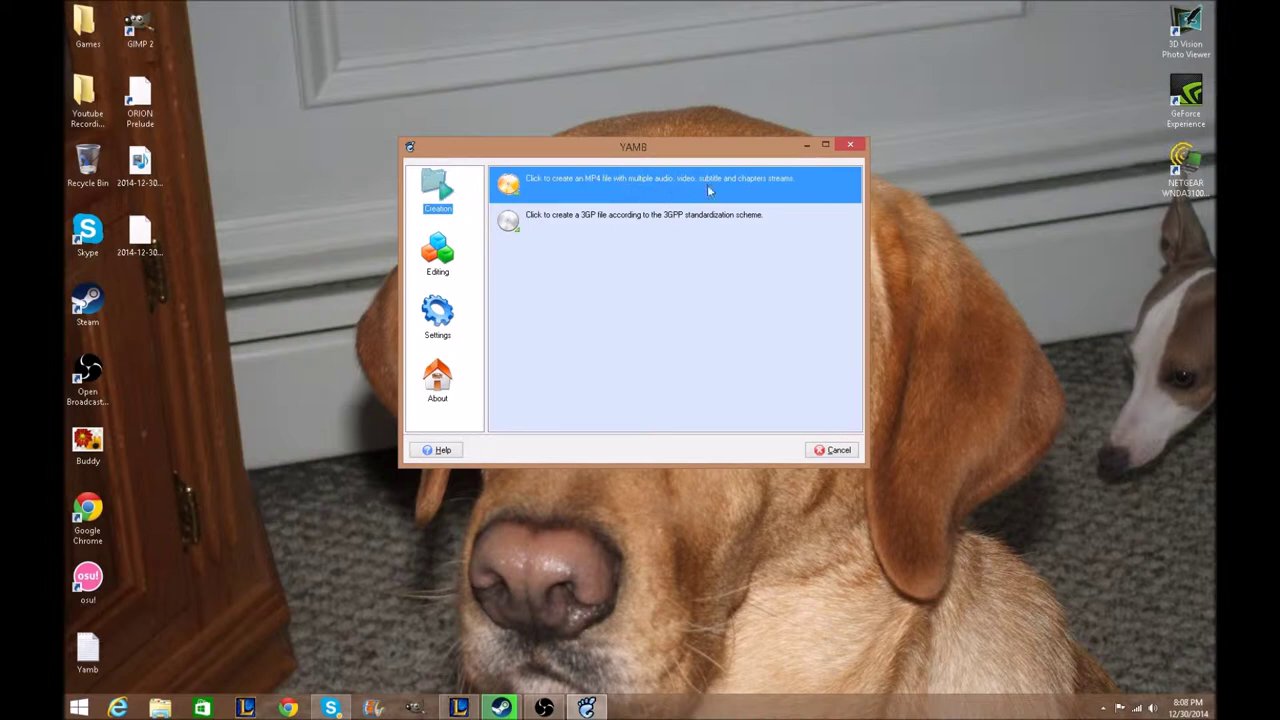
{"action": "left_click", "coordinate": [778, 185]}
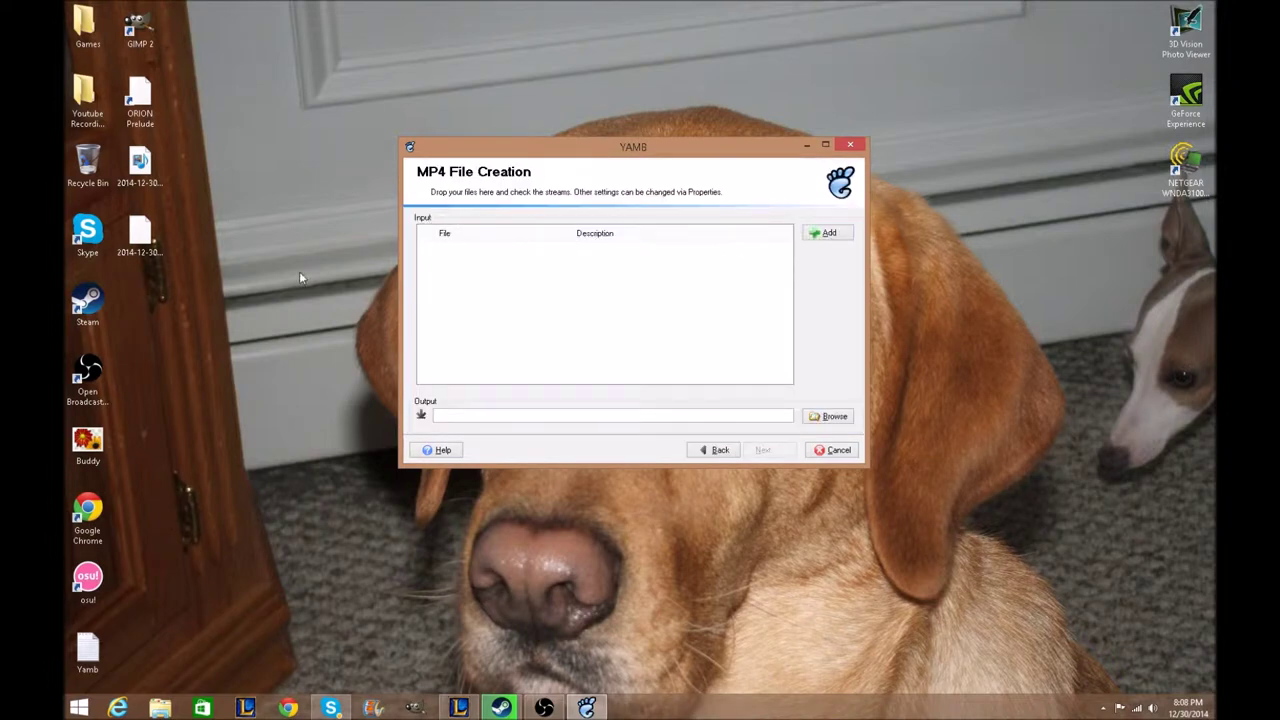
{"action": "left_click_drag", "start_coordinate": [192, 264], "coordinate": [118, 144]}
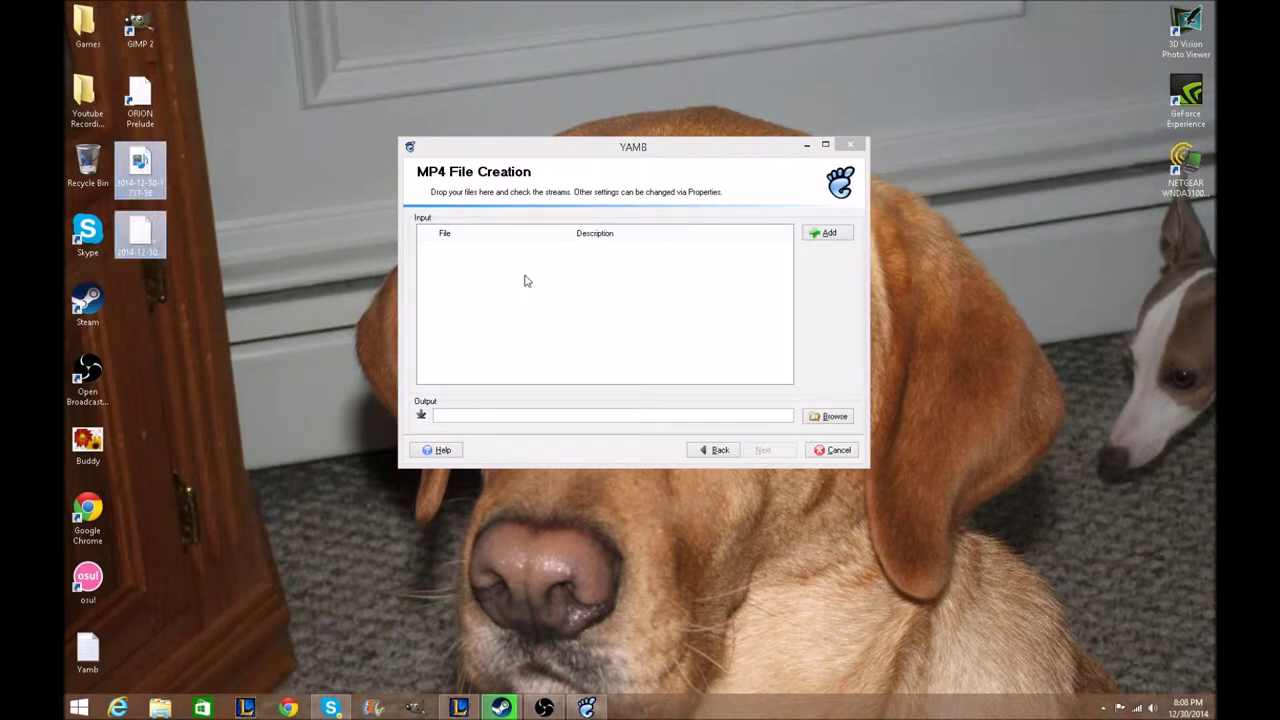
{"action": "left_click_drag", "start_coordinate": [527, 281], "coordinate": [530, 300]}
{"action": "left_click", "coordinate": [781, 457]}
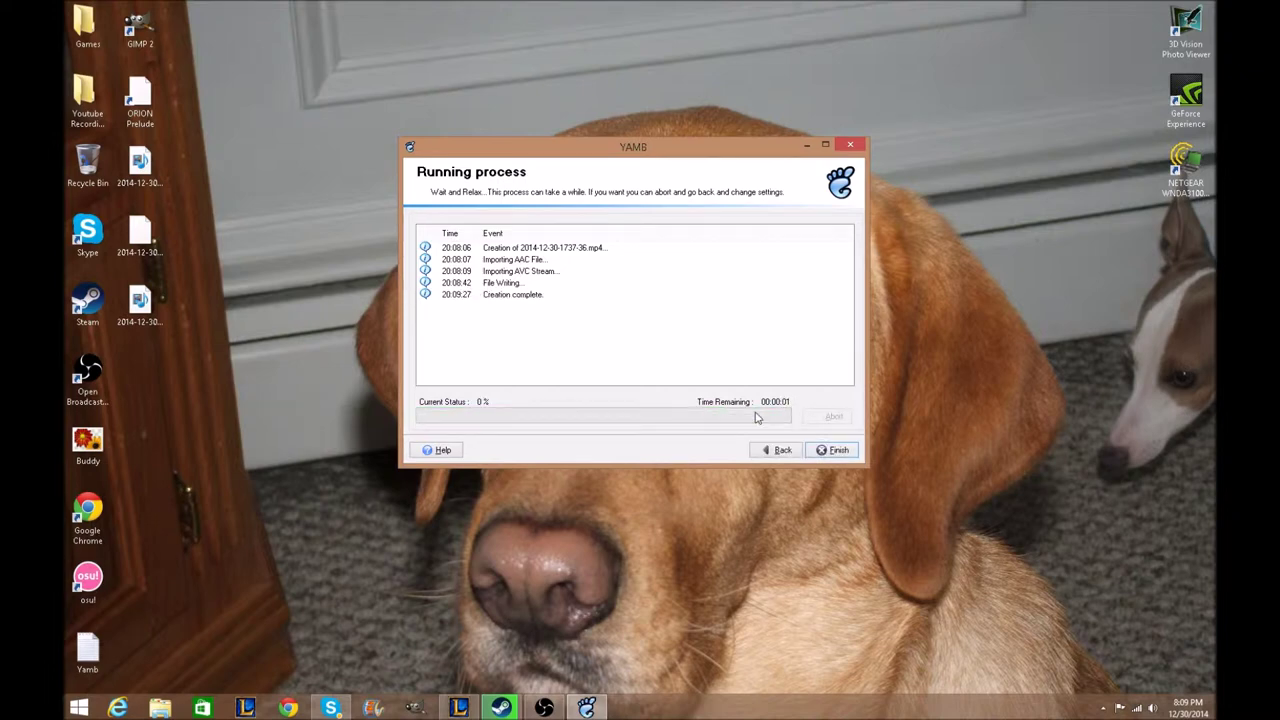
Finish YAMB's wizard after 'Creation complete' appears, bringing up the quit prompt.
{"action": "left_click", "coordinate": [833, 450]}
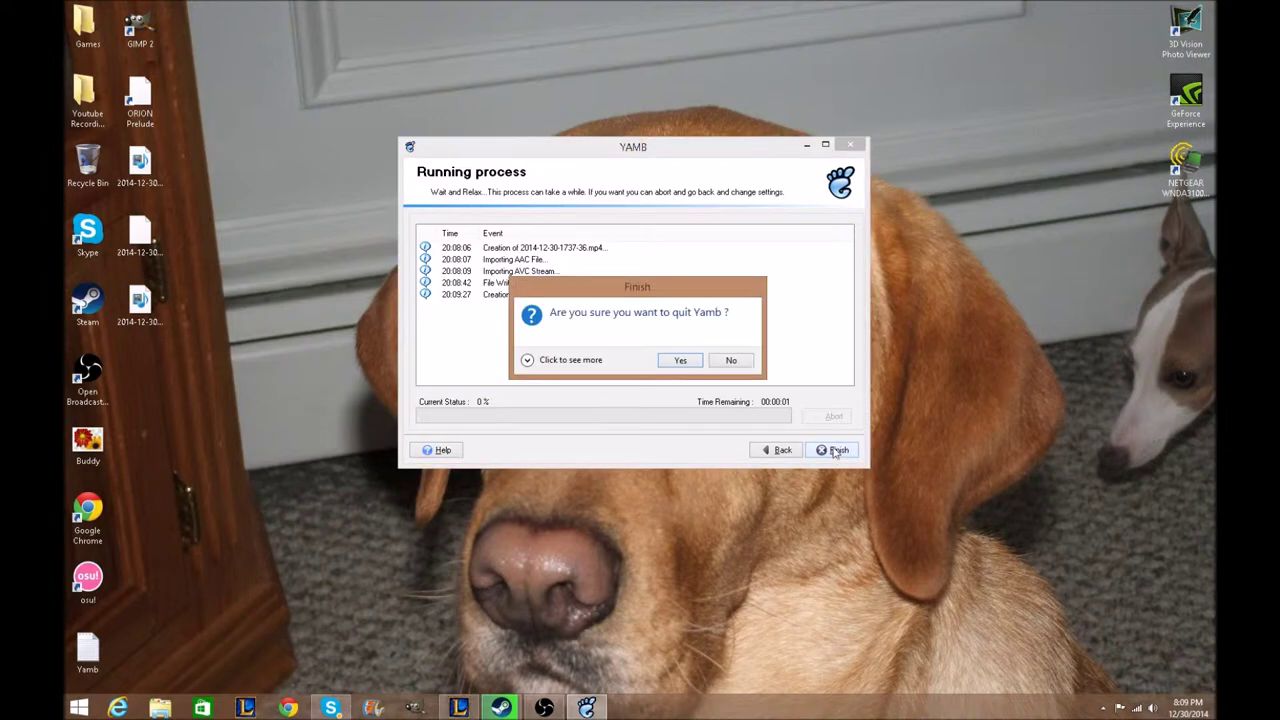
Quit YAMB, permanently delete the leftover .aac and .264 files, and close the MP4 playback.
{"action": "left_click", "coordinate": [699, 366]}
{"action": "left_click_drag", "start_coordinate": [206, 239], "coordinate": [88, 163]}
{"action": "right_click", "coordinate": [100, 165]}
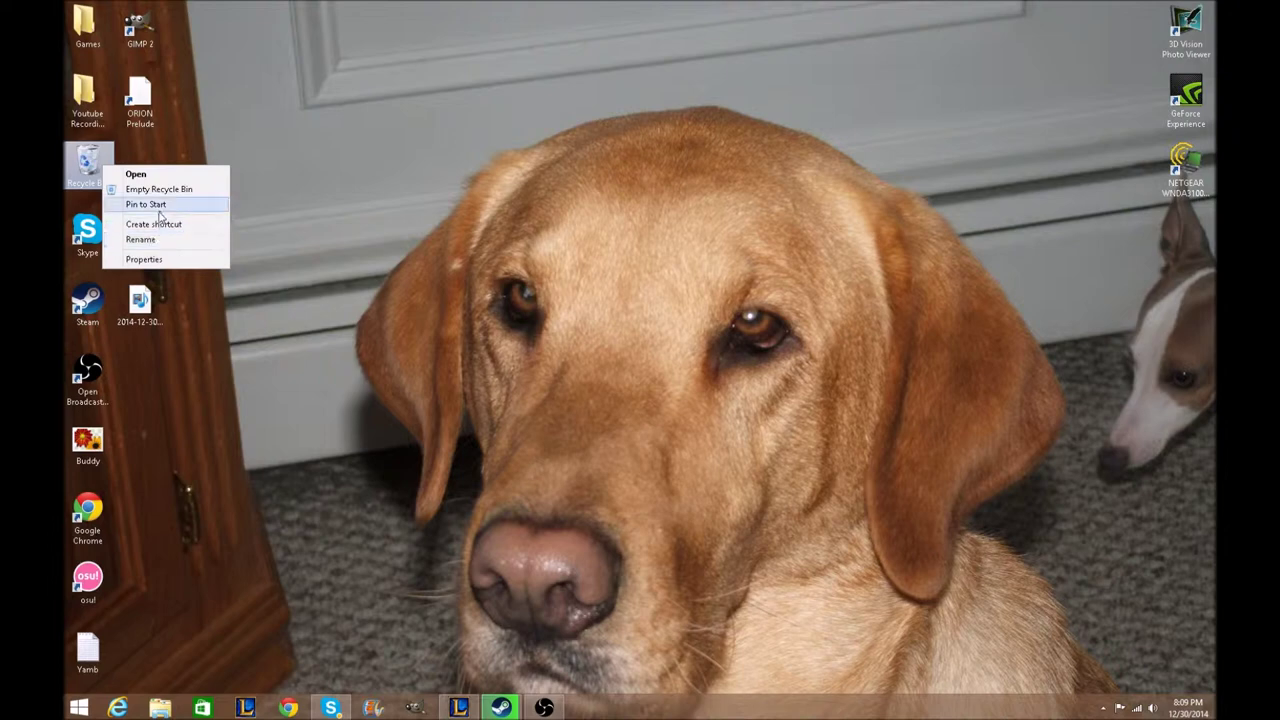
{"action": "left_click", "coordinate": [160, 189]}
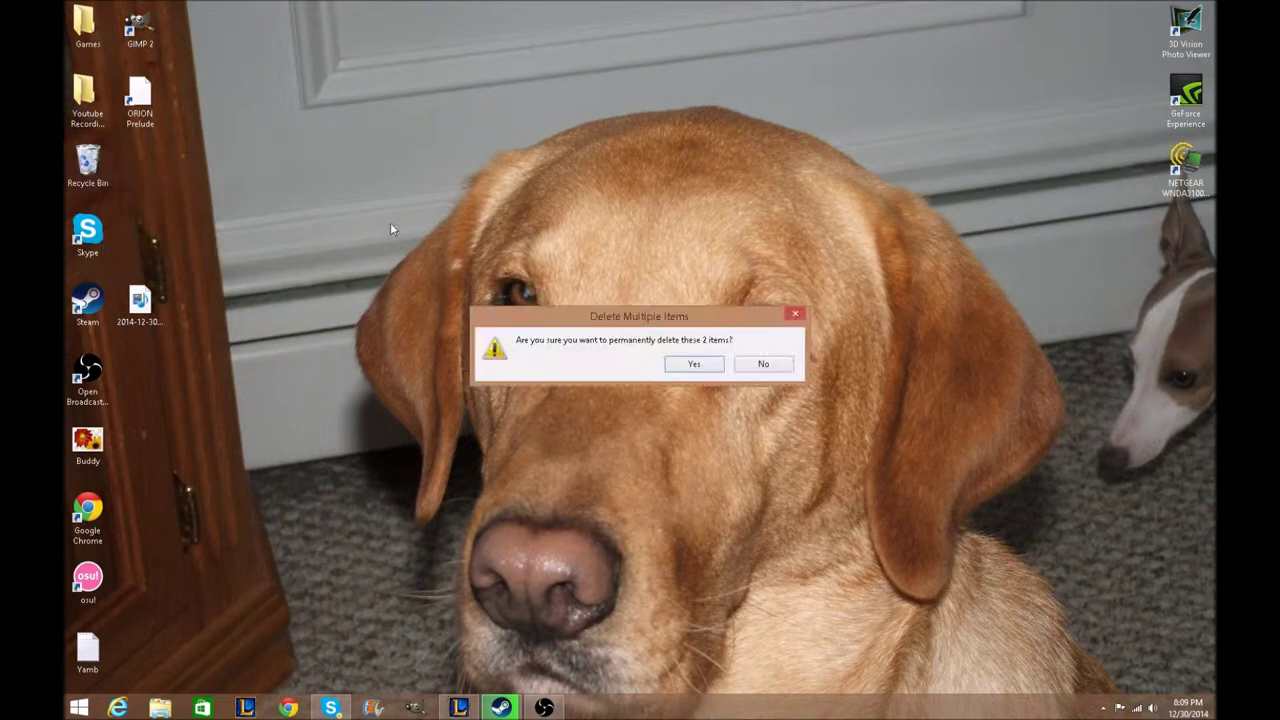
{"action": "left_click", "coordinate": [703, 364]}
{"action": "left_click", "coordinate": [140, 305]}
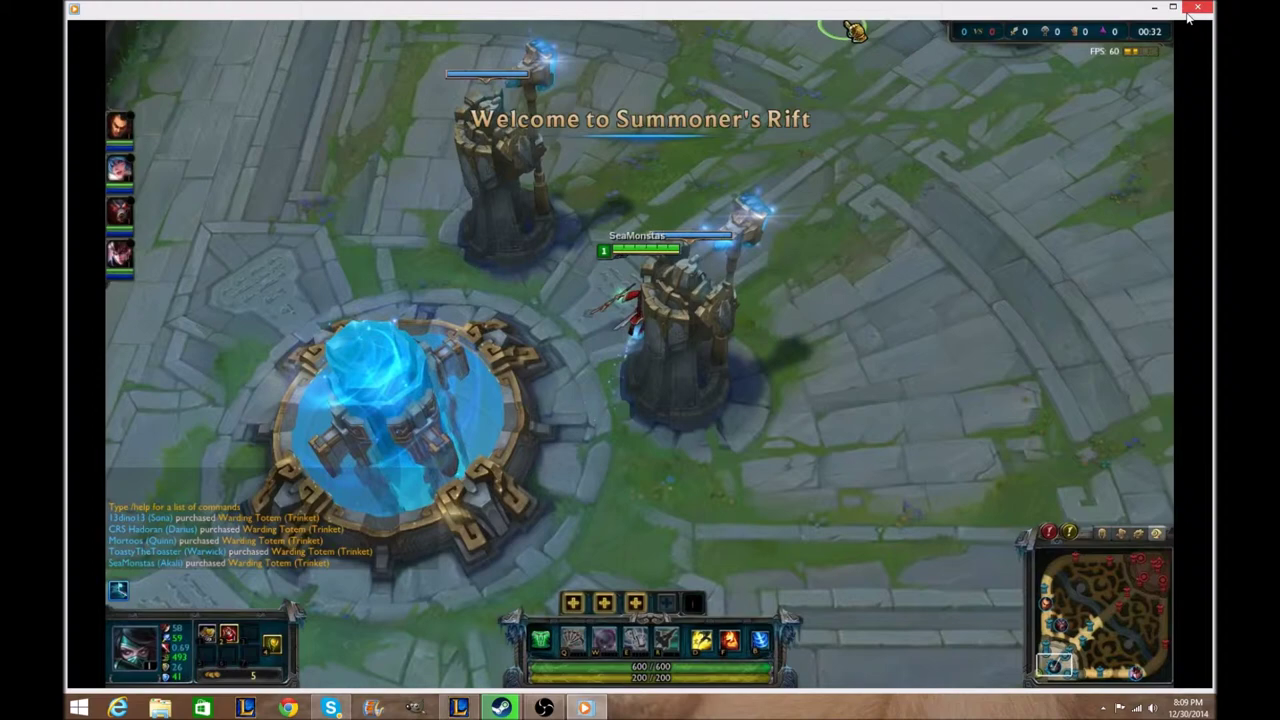
{"action": "left_click", "coordinate": [1190, 12]}
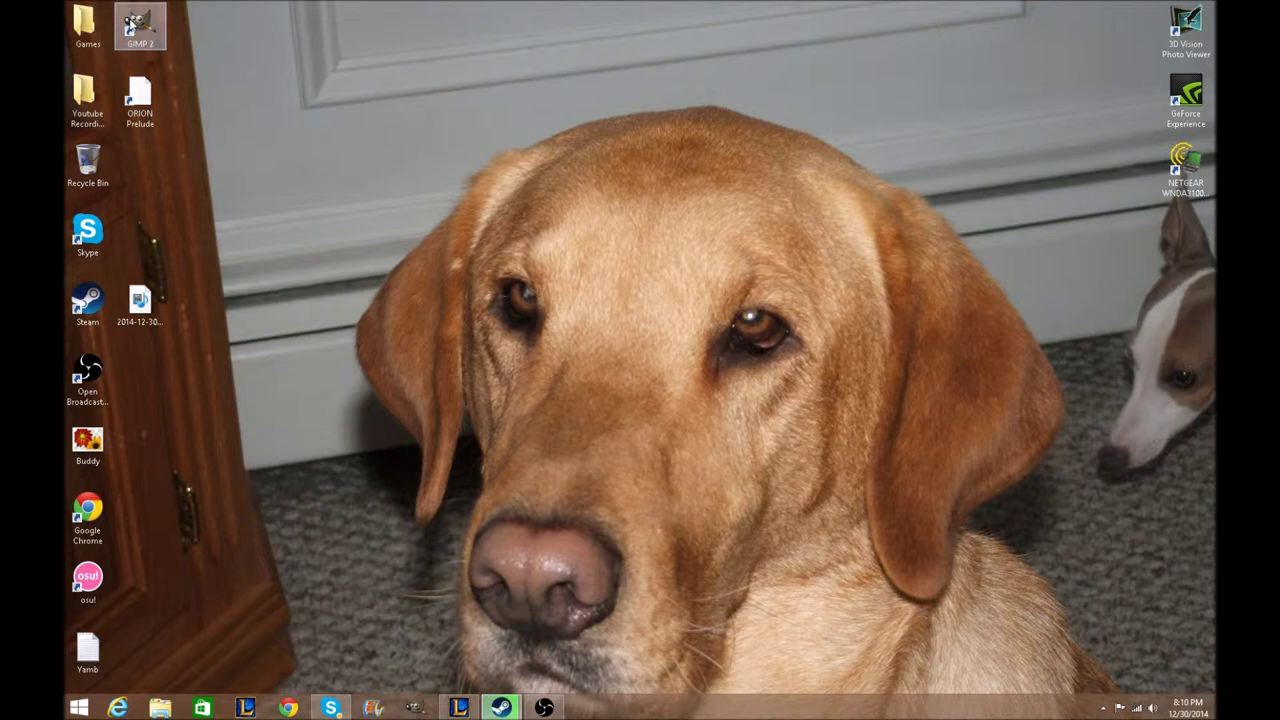
Launch and minimize GIMP, then search Google Images for 'blood moon akali'.
{"action": "left_click", "coordinate": [133, 22]}
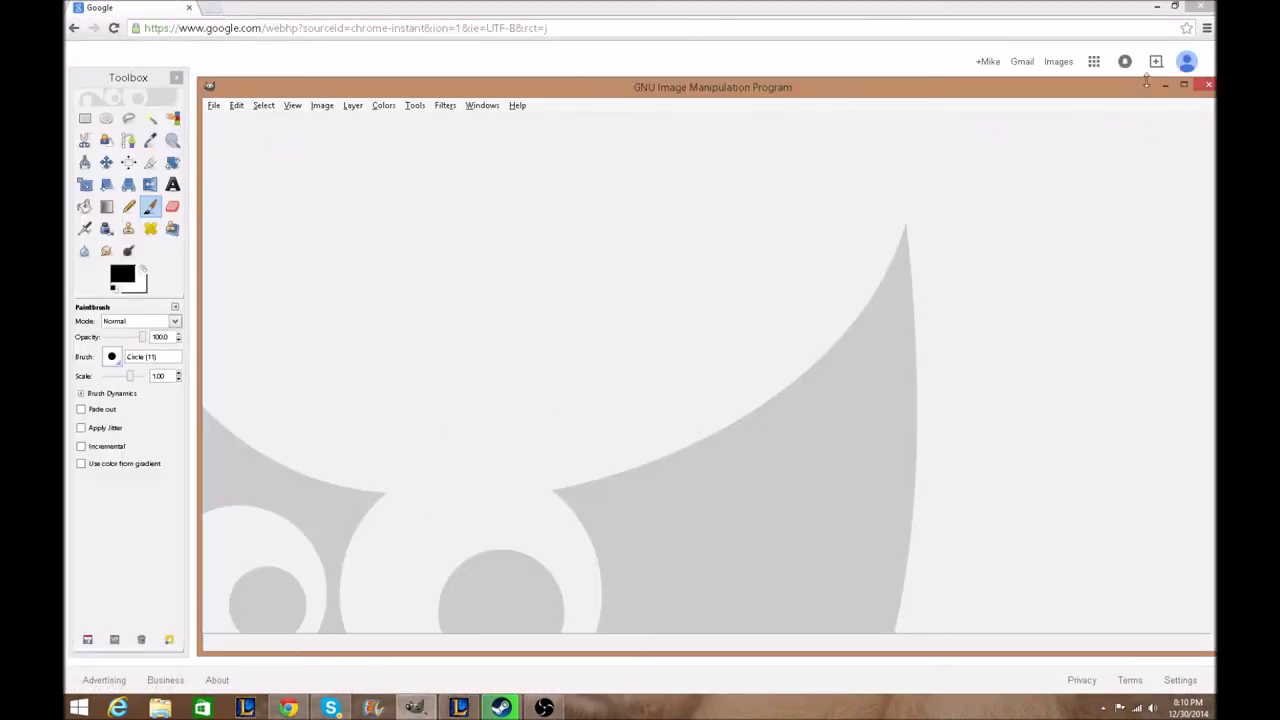
{"action": "left_click", "coordinate": [1165, 86]}
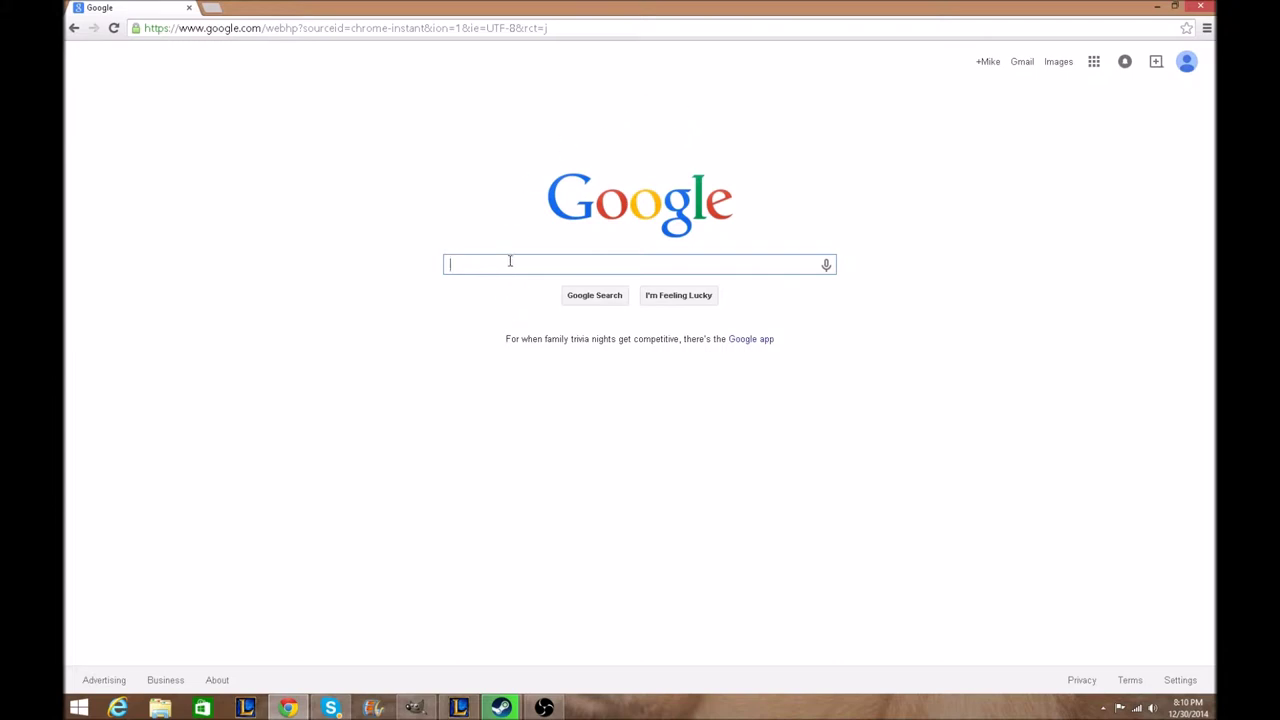
{"action": "type", "text": "B"}
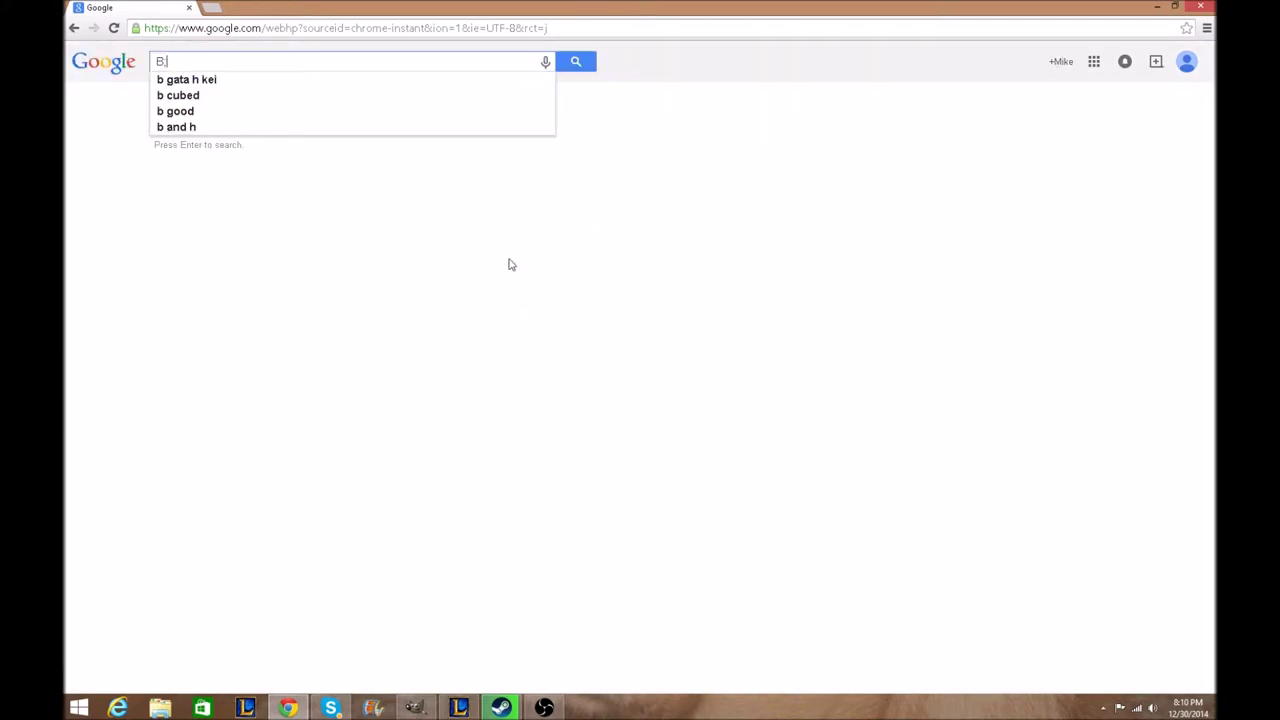
{"action": "type", "text": "lood "}
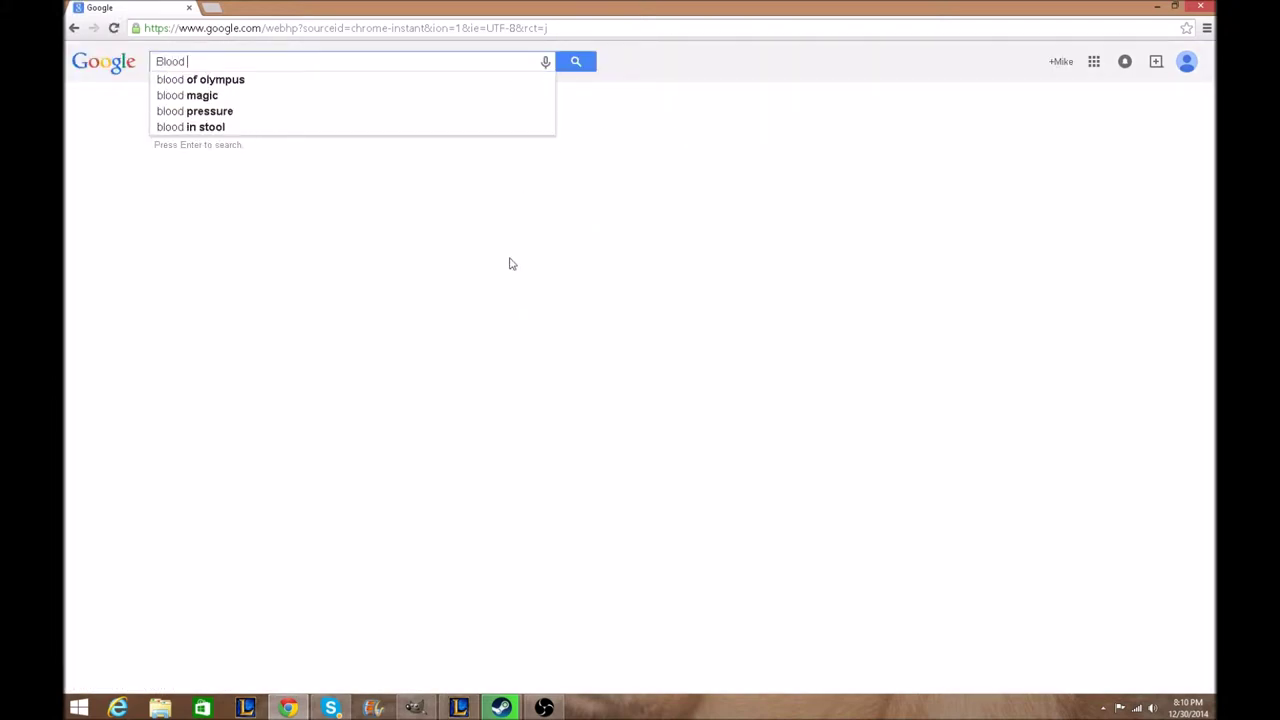
{"action": "type", "text": "moon kal"}
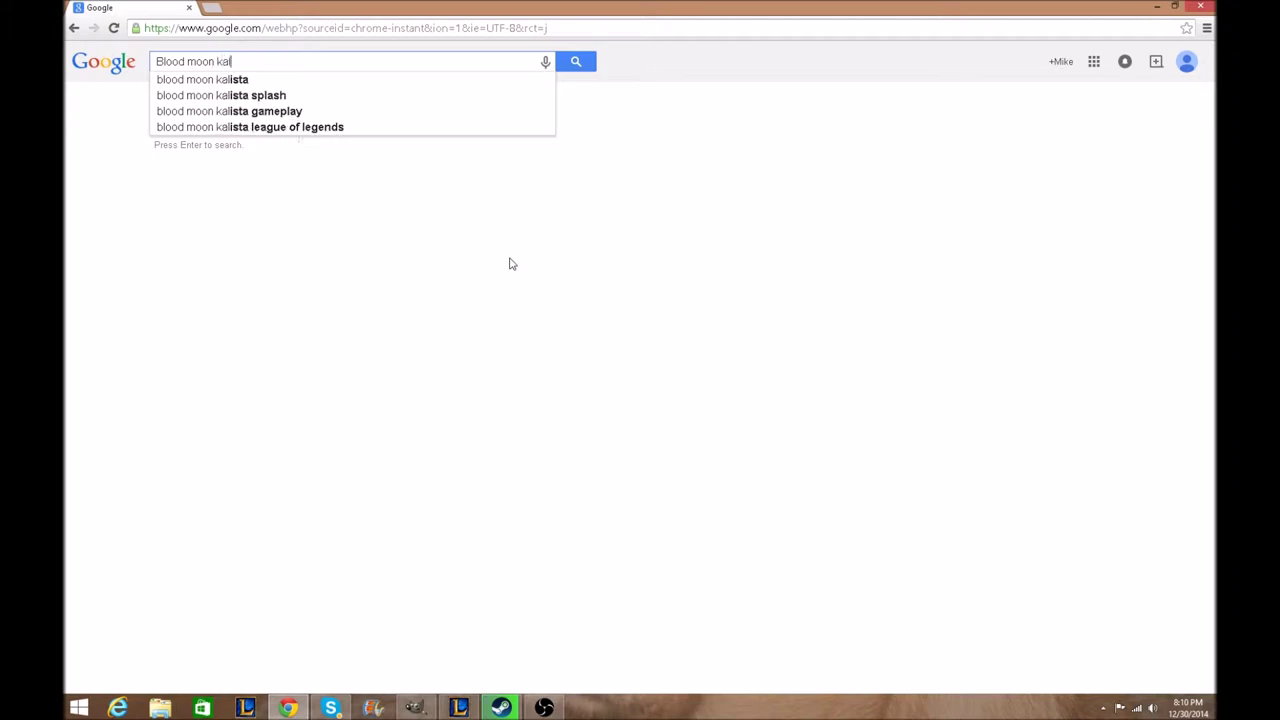
{"action": "key", "text": "BackSpace"}
{"action": "key", "text": "BackSpace"}
{"action": "key", "text": "BackSpace"}
{"action": "type", "text": "aka"}
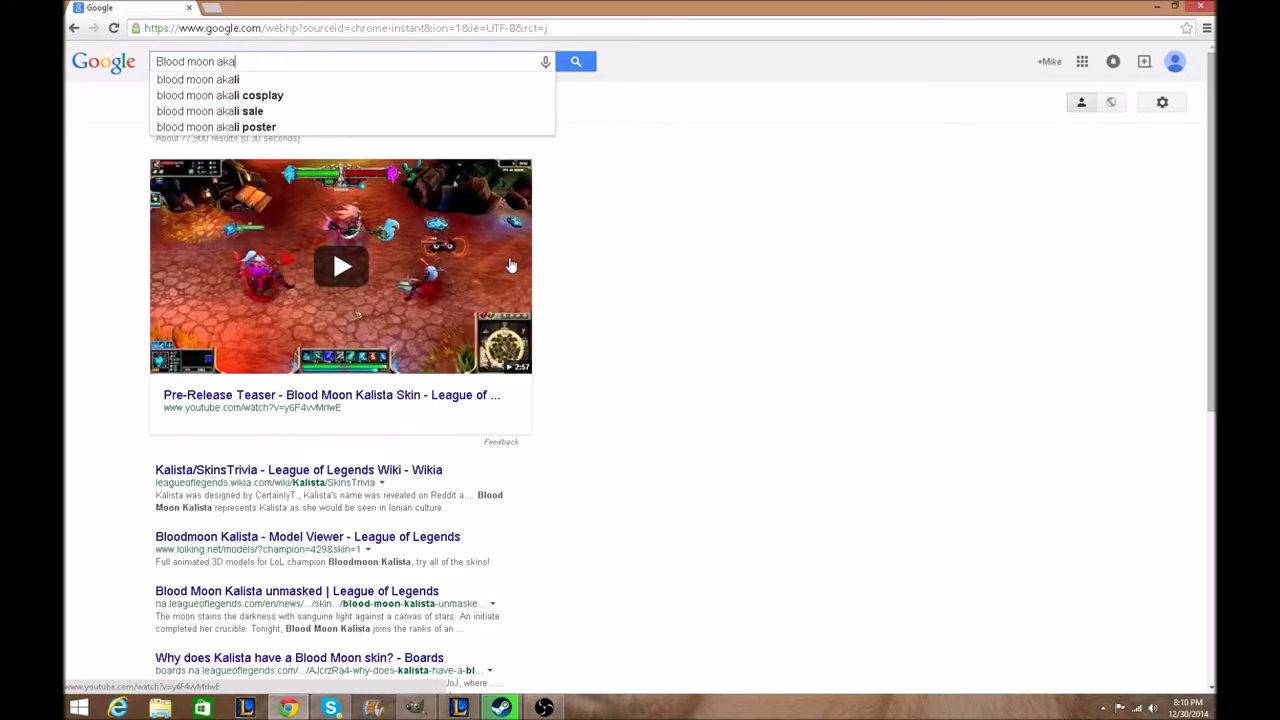
{"action": "type", "text": "li"}
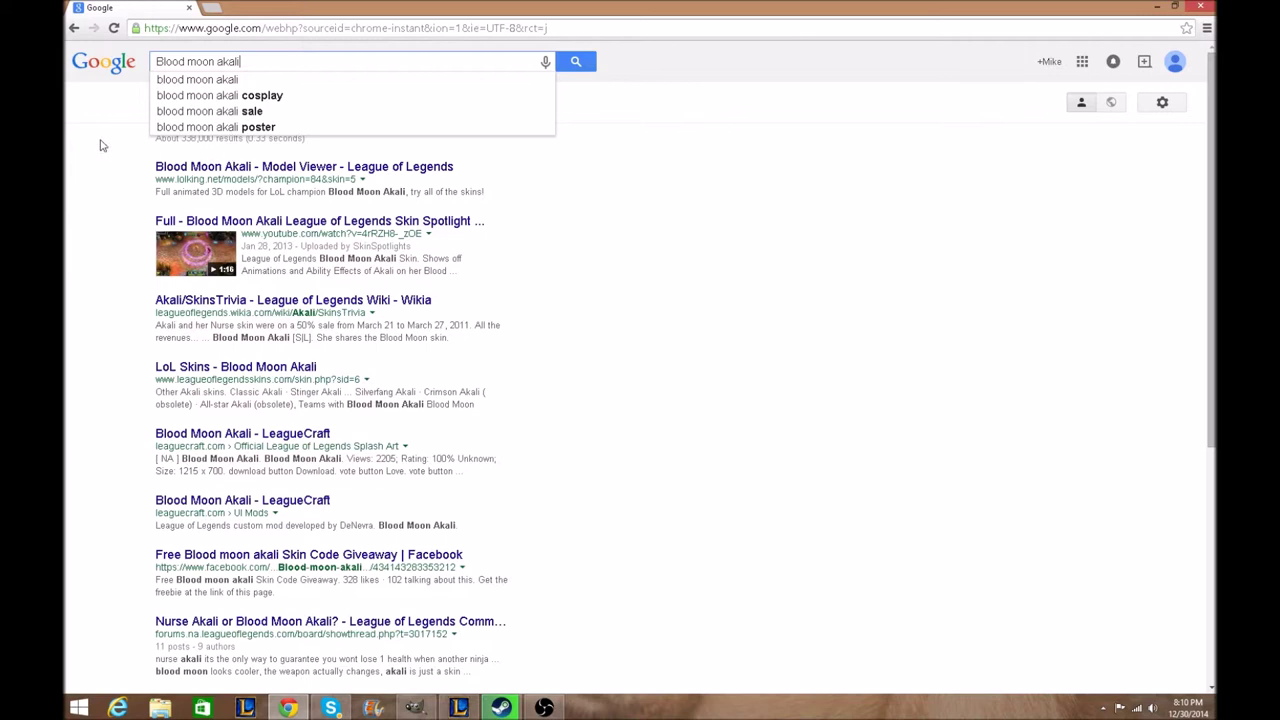
{"action": "key", "text": "Return"}
{"action": "right_click", "coordinate": [214, 104]}
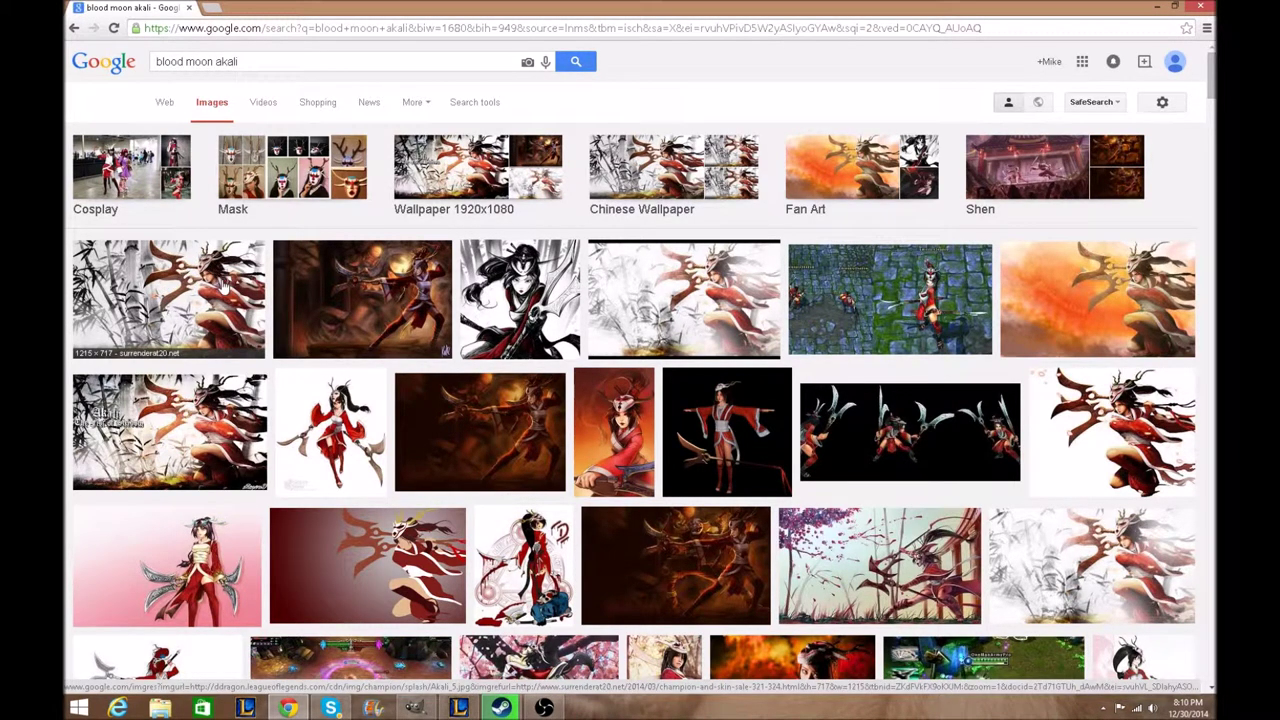
Open the first result full-size, save it as Akali_5 on the Desktop, and open the download.
{"action": "left_click", "coordinate": [252, 320]}
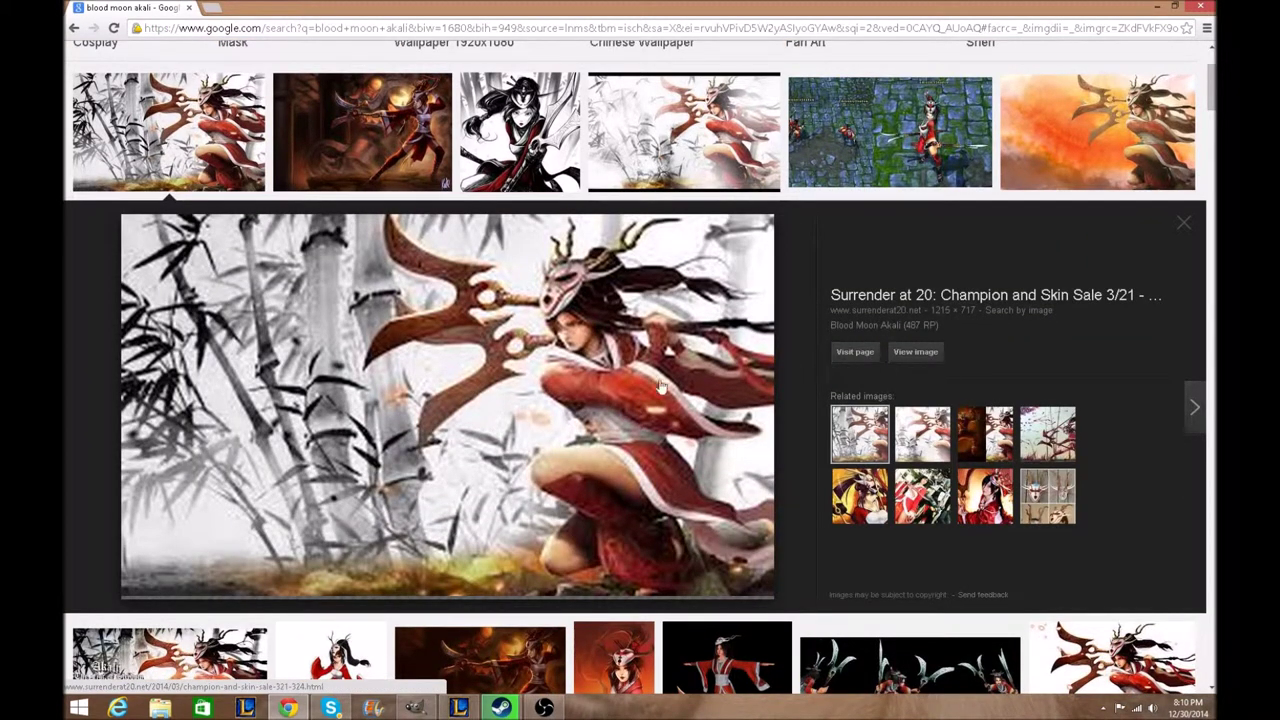
{"action": "left_click", "coordinate": [921, 358]}
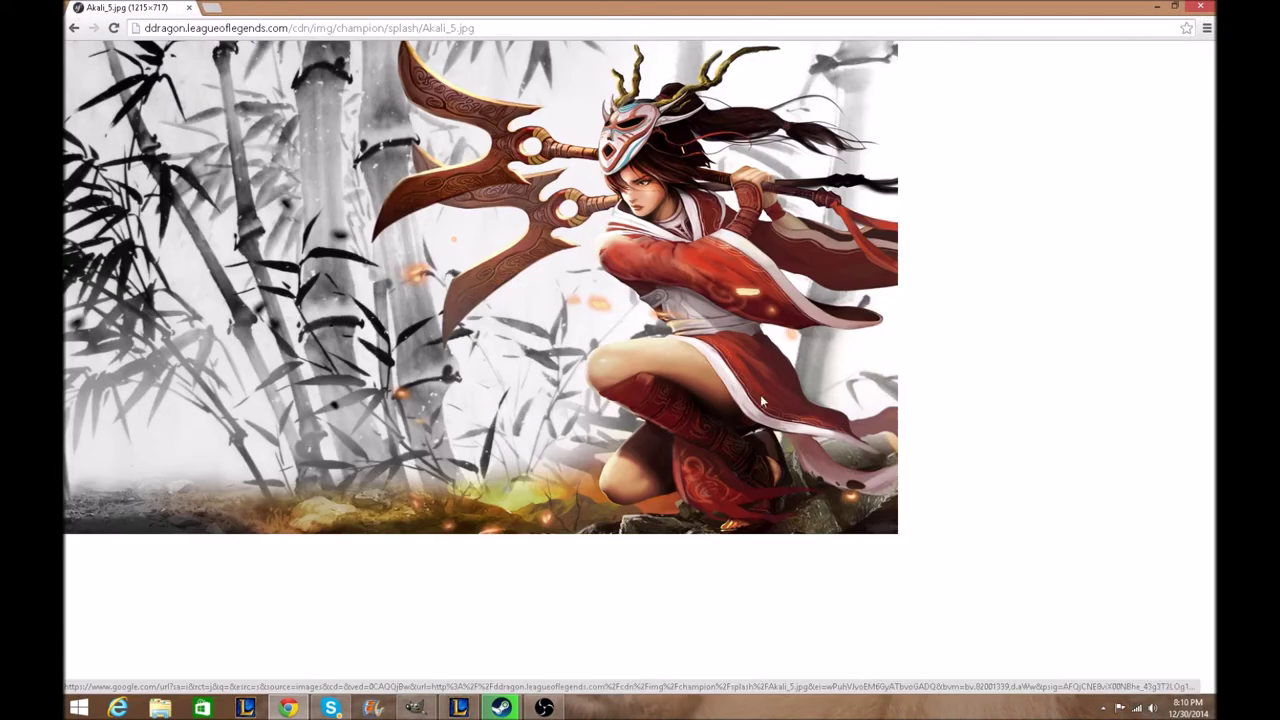
{"action": "right_click", "coordinate": [468, 290]}
{"action": "left_click", "coordinate": [528, 298]}
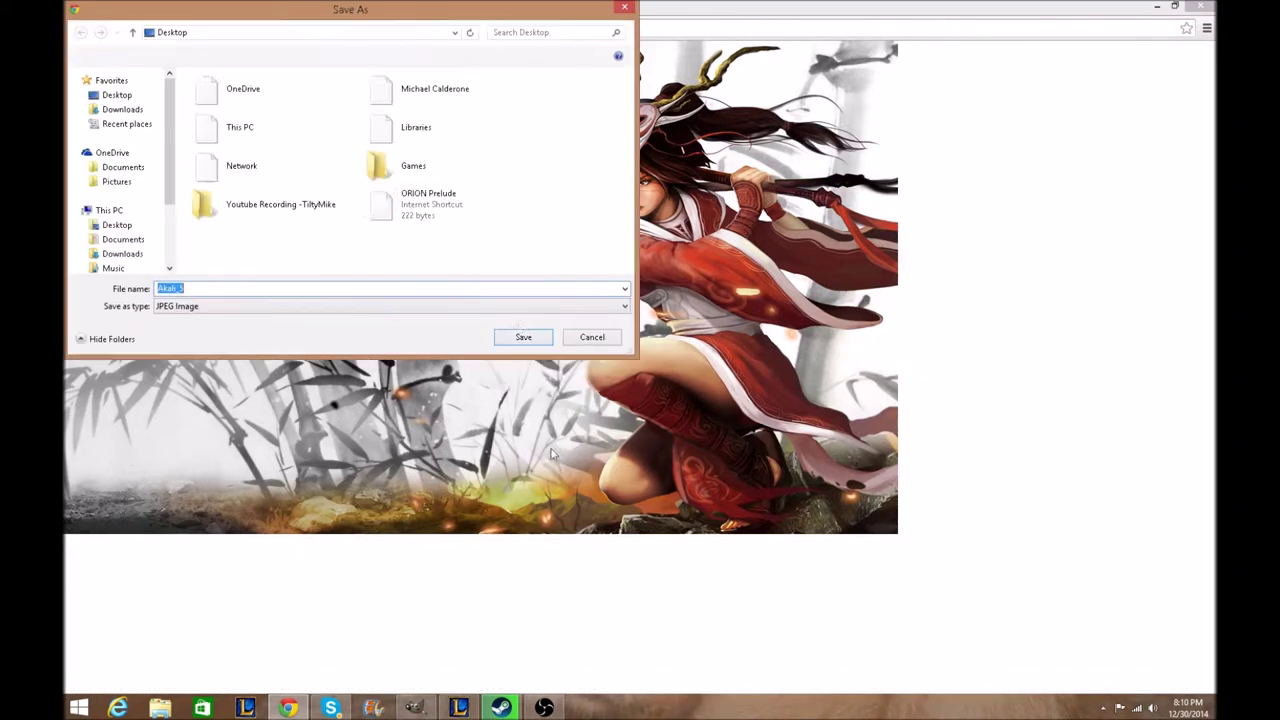
{"action": "left_click", "coordinate": [523, 338]}
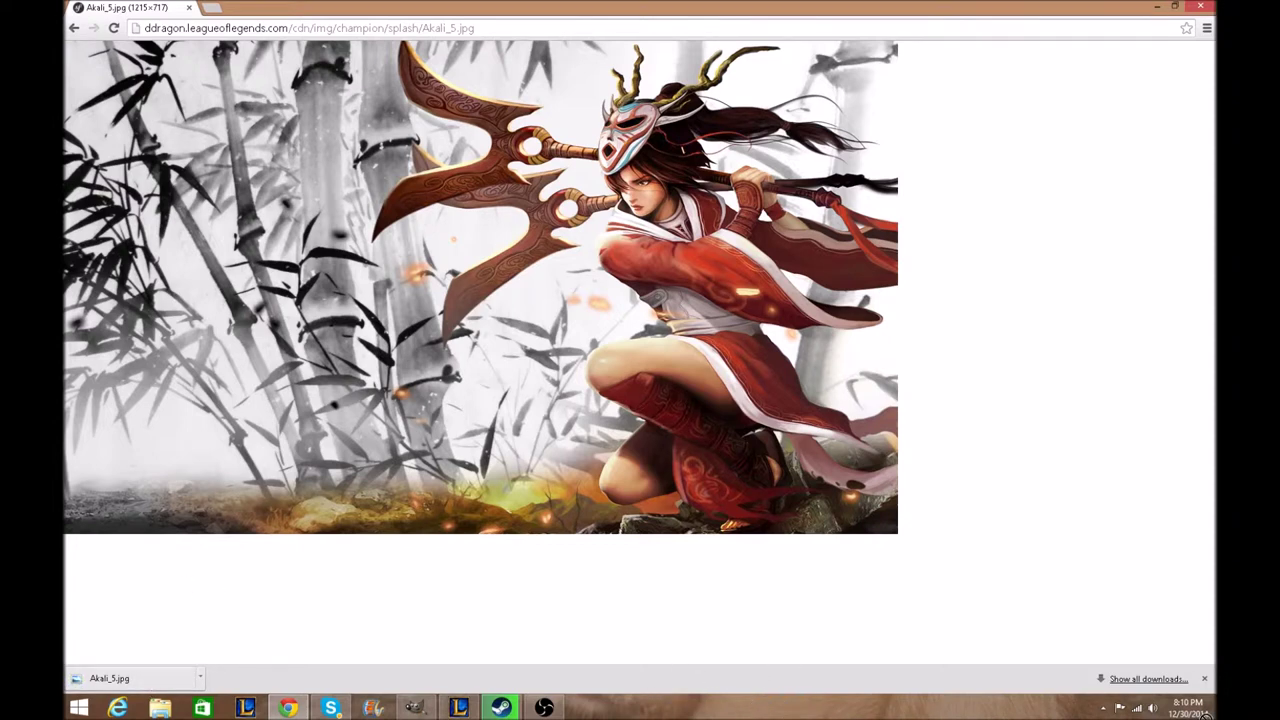
{"action": "left_click_drag", "start_coordinate": [1205, 712], "coordinate": [1160, 600]}
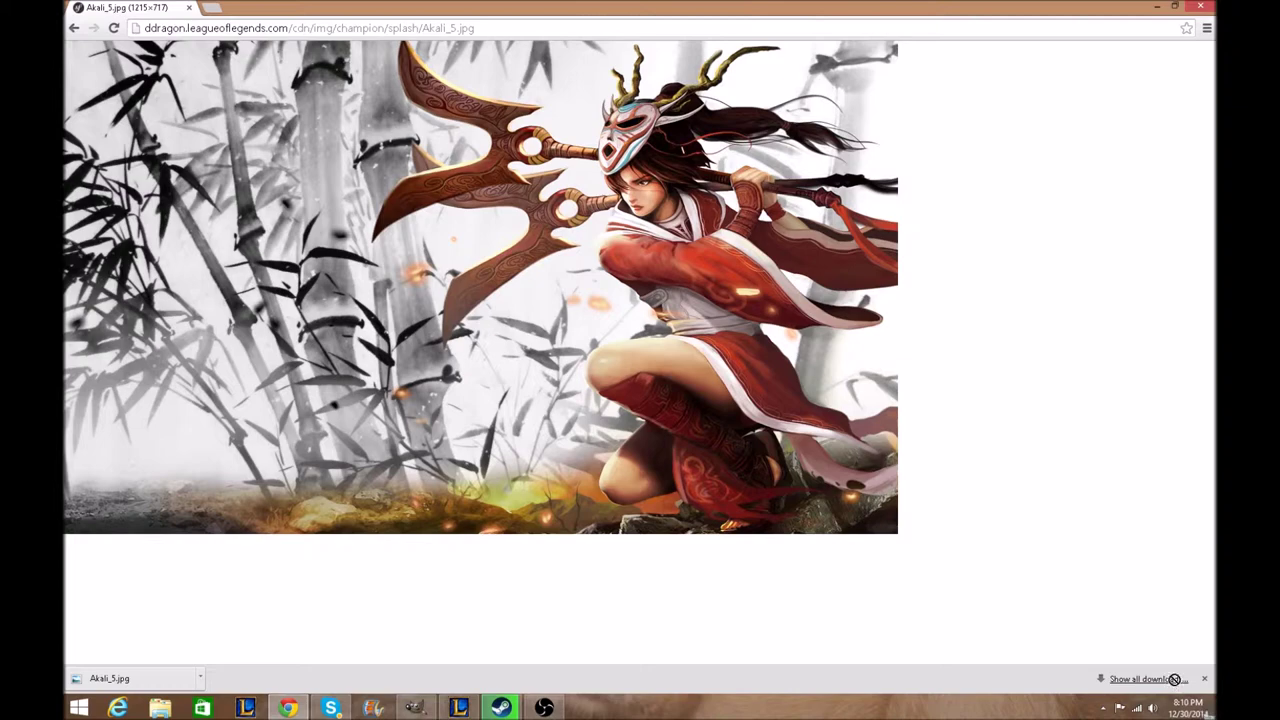
{"action": "left_click", "coordinate": [1157, 5]}
Keep the GIMP toolbox at the left edge and reposition the Akali_5.jpg image window.
{"action": "left_click_drag", "start_coordinate": [148, 84], "coordinate": [246, 47]}
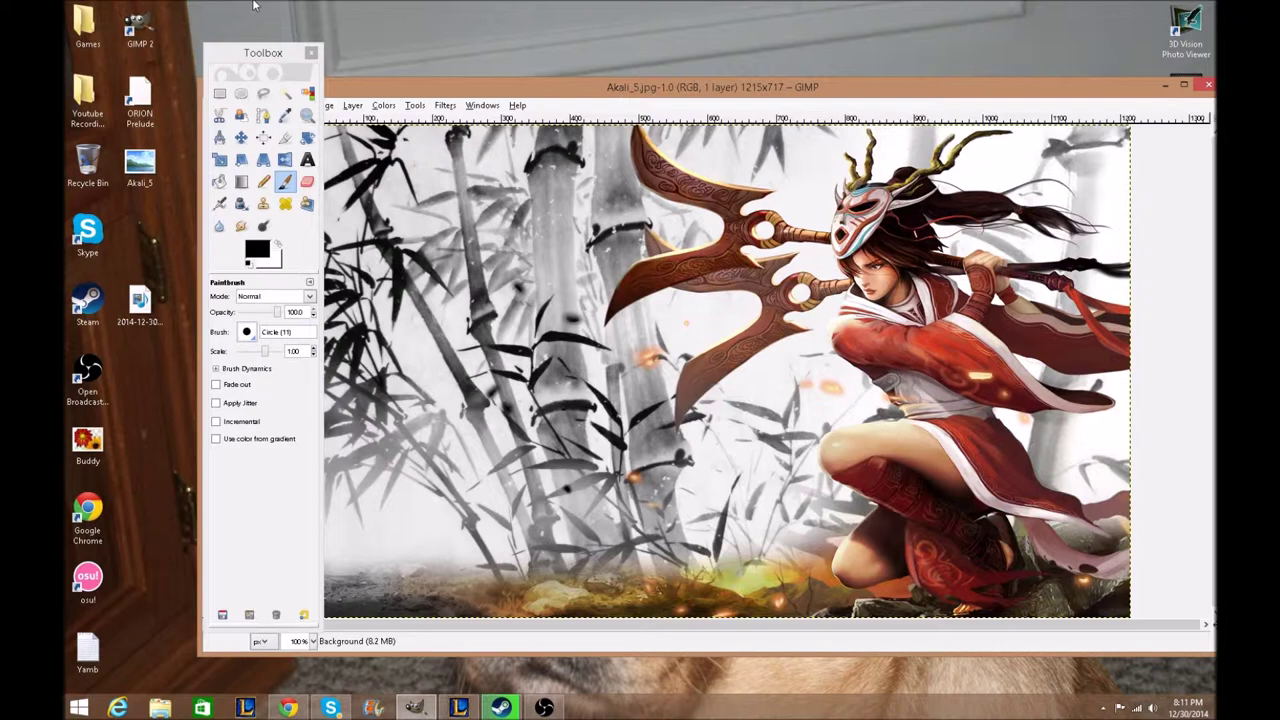
{"action": "left_click_drag", "start_coordinate": [258, 55], "coordinate": [117, 56]}
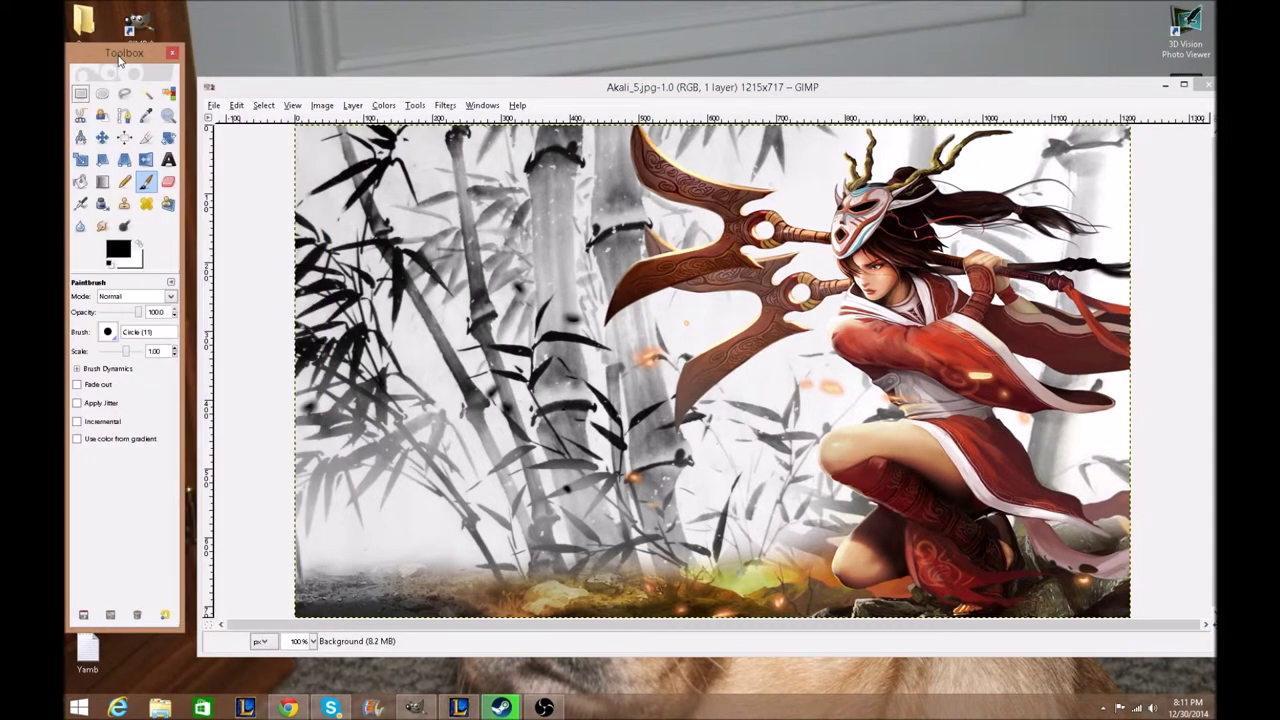
{"action": "left_click_drag", "start_coordinate": [414, 90], "coordinate": [378, 62]}
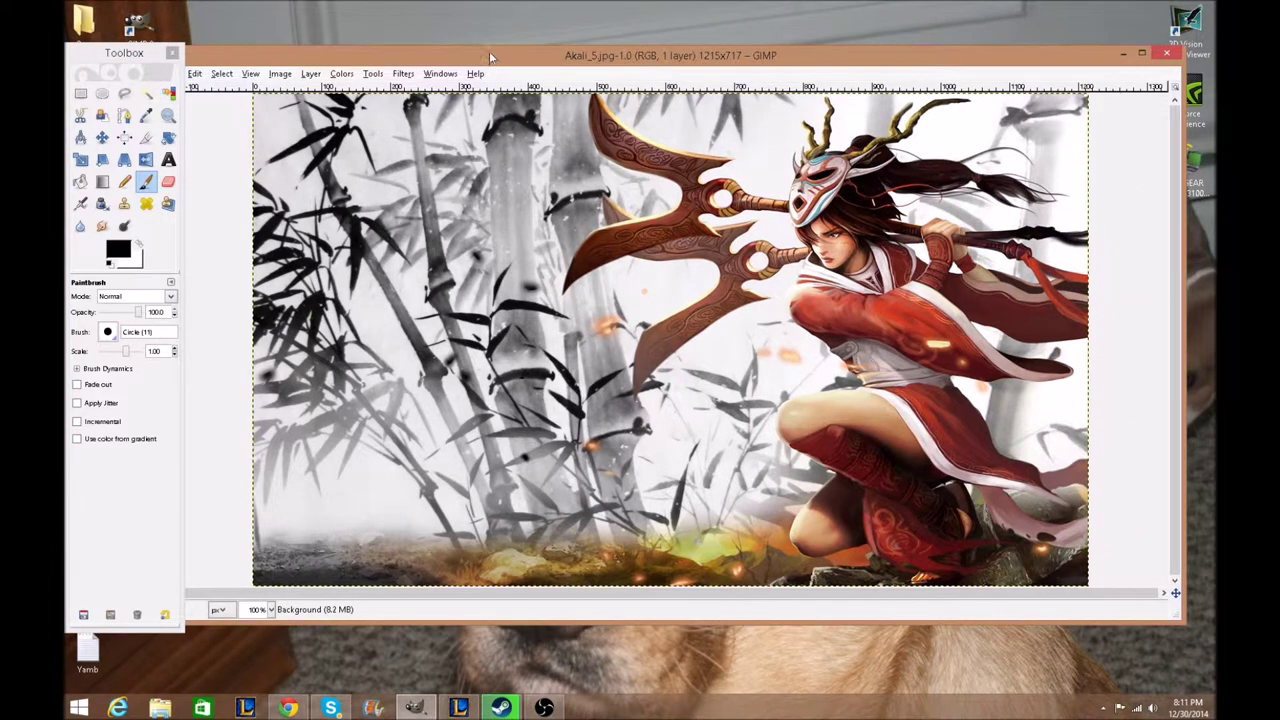
{"action": "left_click_drag", "start_coordinate": [489, 51], "coordinate": [478, 68]}
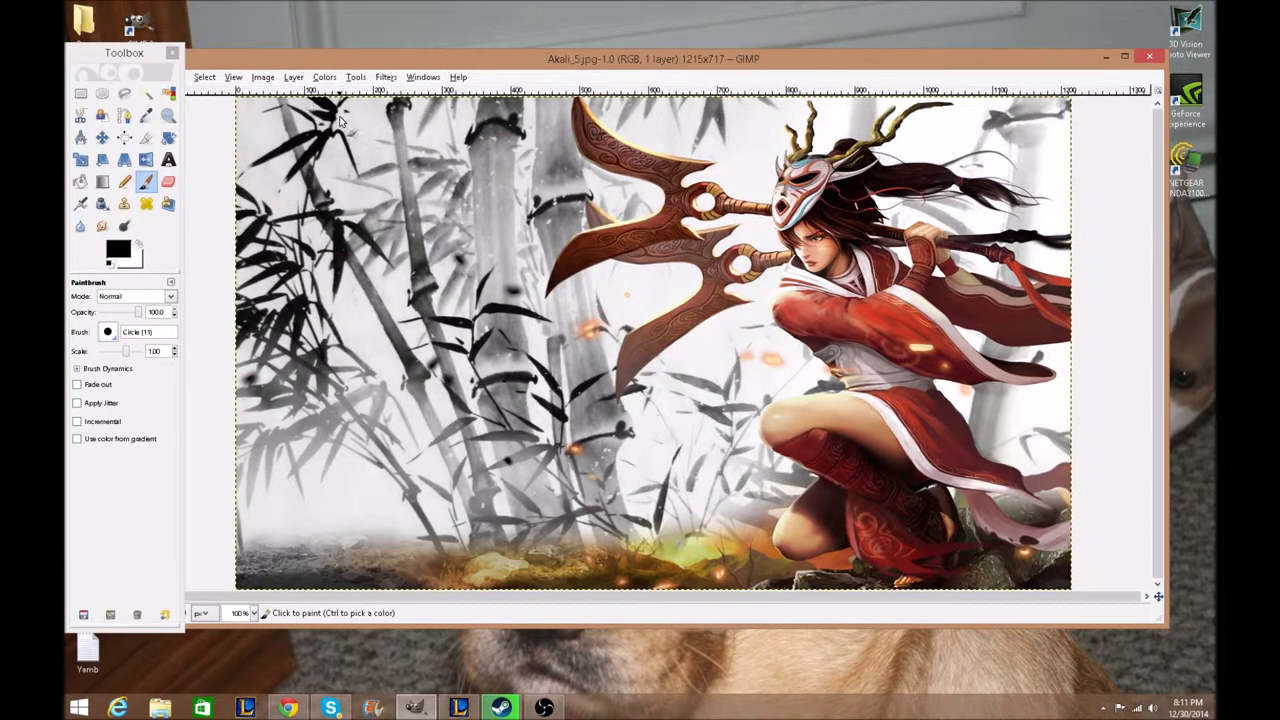
{"action": "left_click_drag", "start_coordinate": [578, 52], "coordinate": [657, 59]}
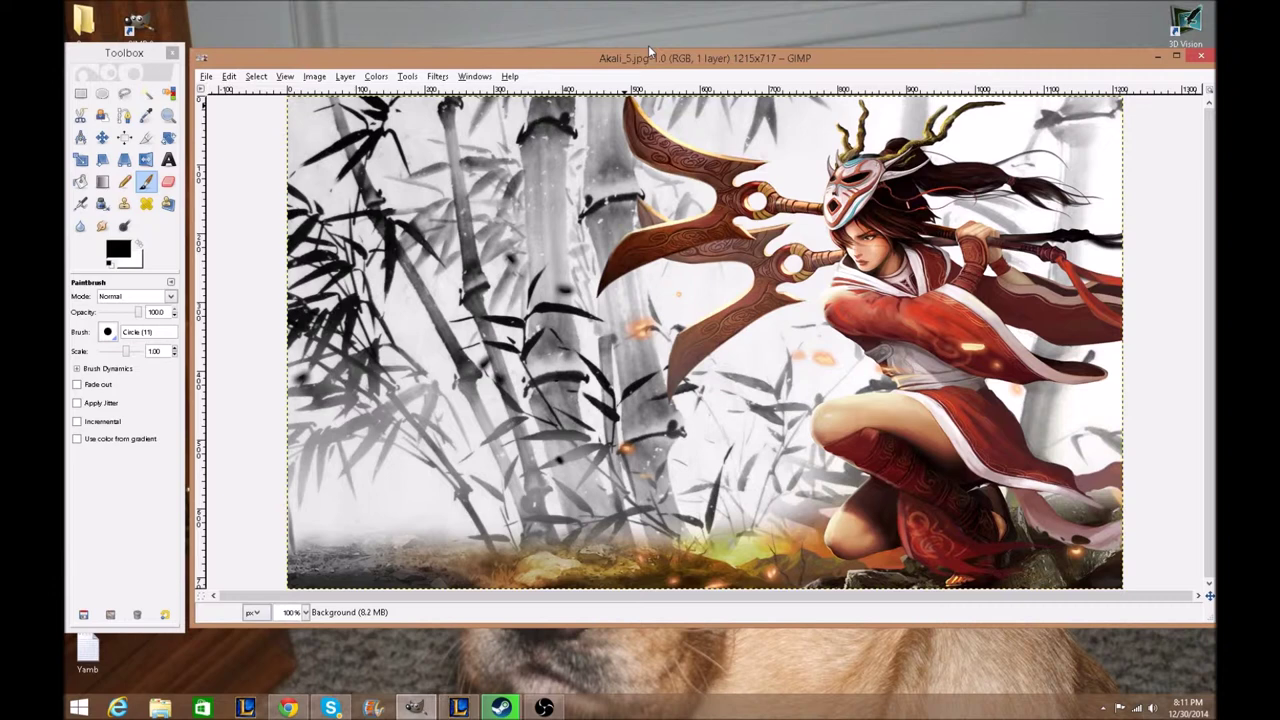
Open the Layers panel with Ctrl+L and move it to the right side.
{"action": "key", "text": "ctrl"}
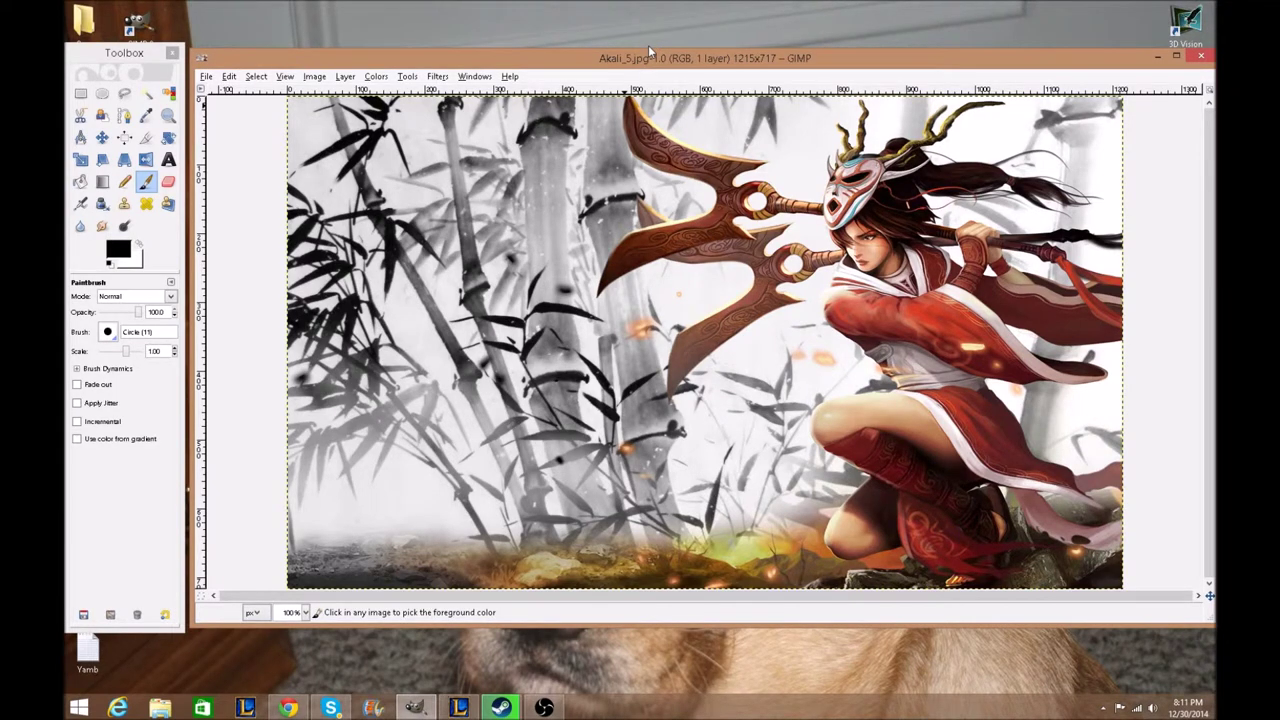
{"action": "key", "text": "ctrl+l"}
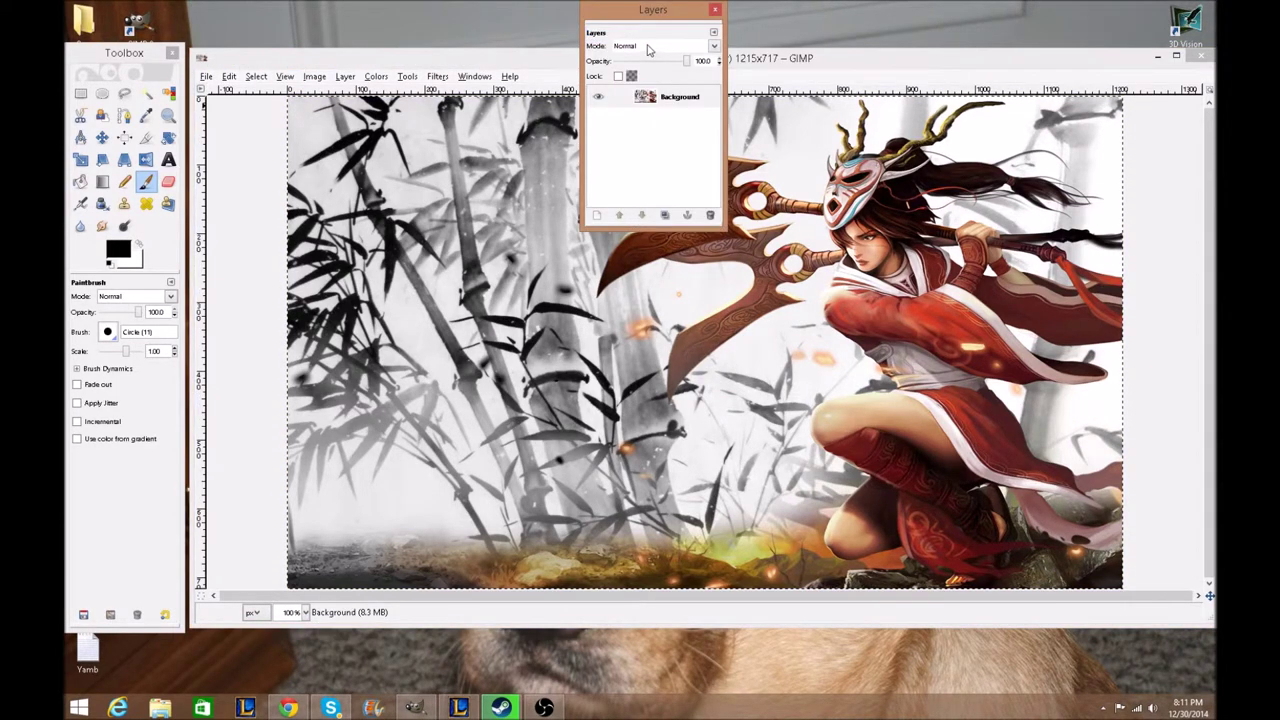
{"action": "left_click_drag", "start_coordinate": [652, 12], "coordinate": [1145, 59]}
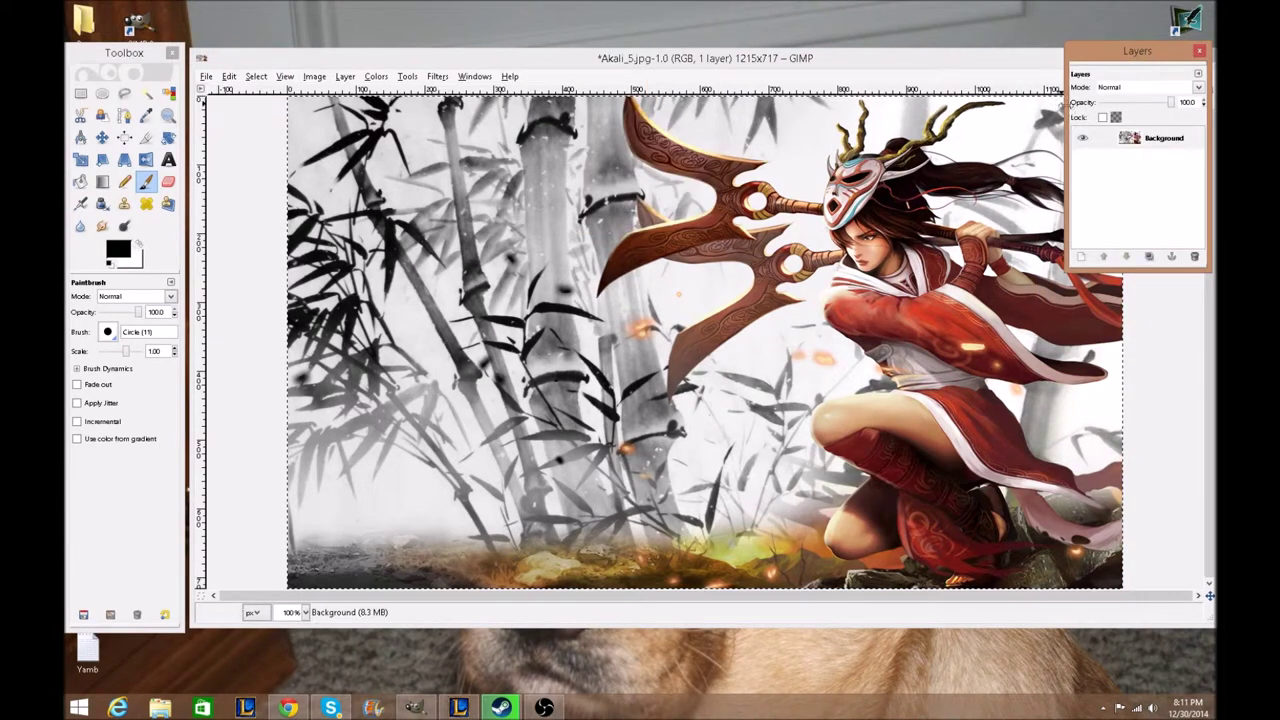
{"action": "left_click", "coordinate": [168, 160]}
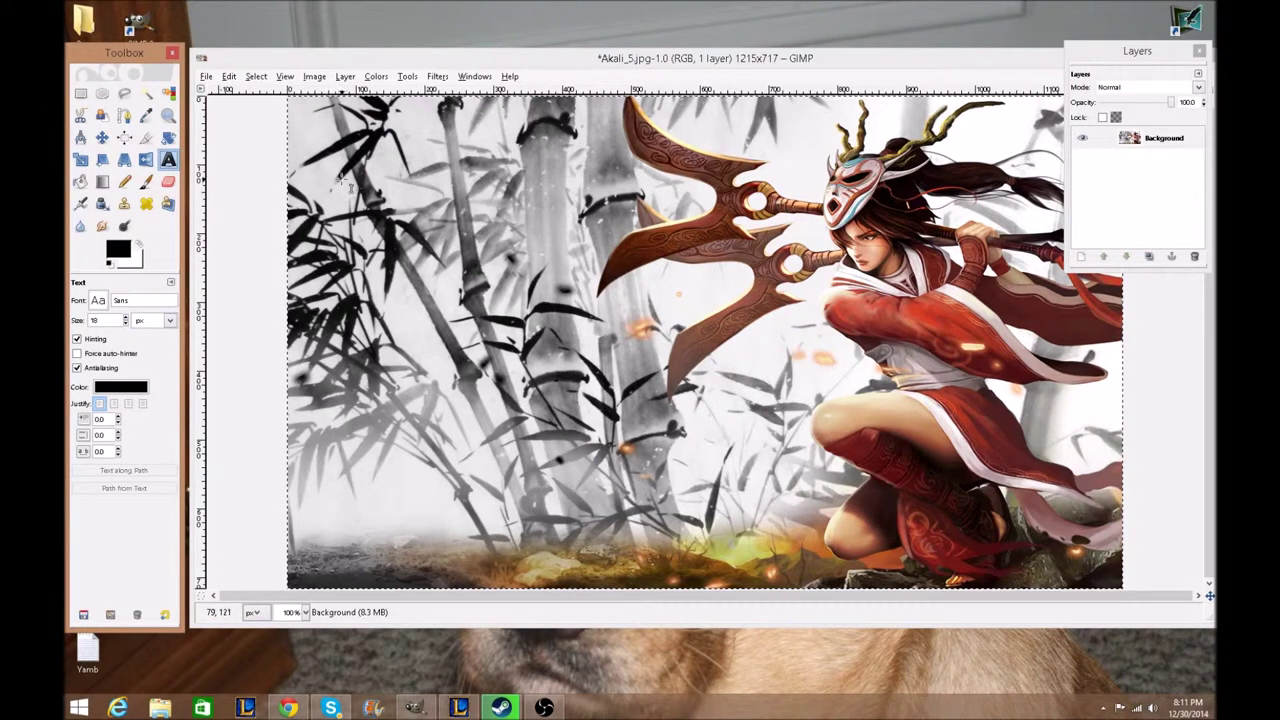
Draw a text box at the canvas top-left containing 'Blood Moon Akali Strikes Again'.
{"action": "left_click_drag", "start_coordinate": [316, 133], "coordinate": [738, 361]}
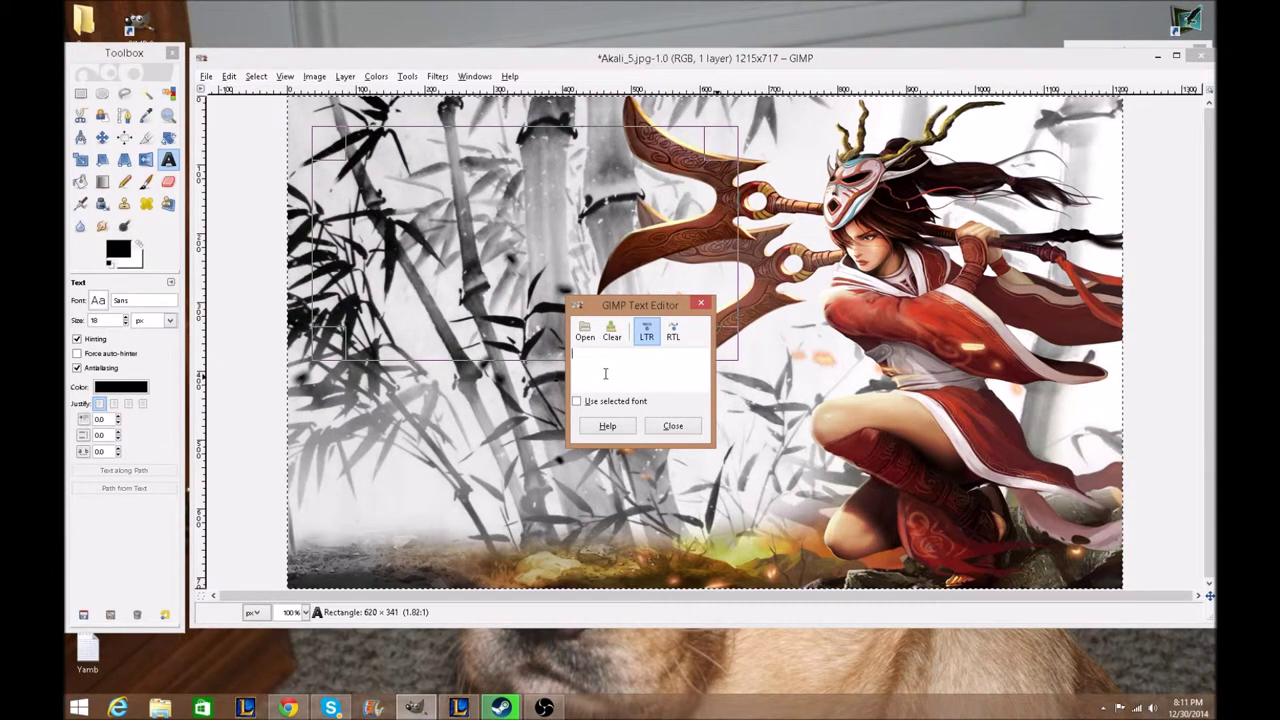
{"action": "type", "text": "Blood Moon Akali Strikes Again"}
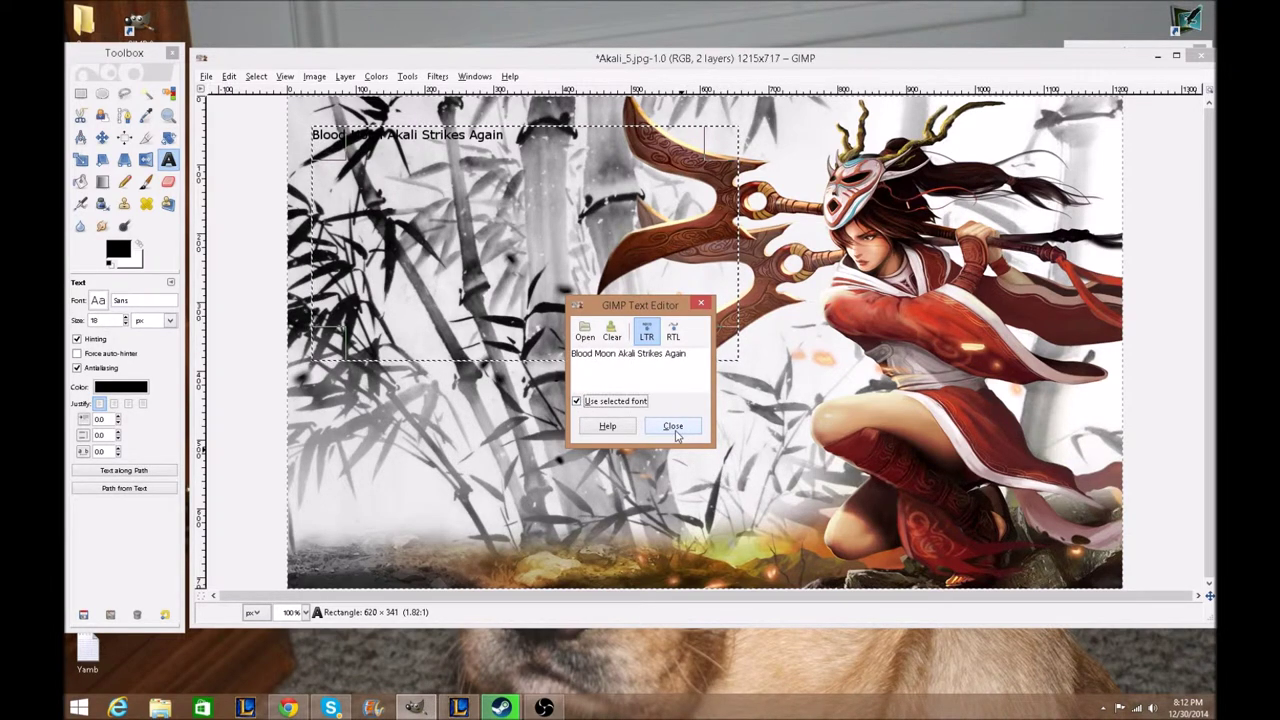
{"action": "left_click", "coordinate": [673, 427]}
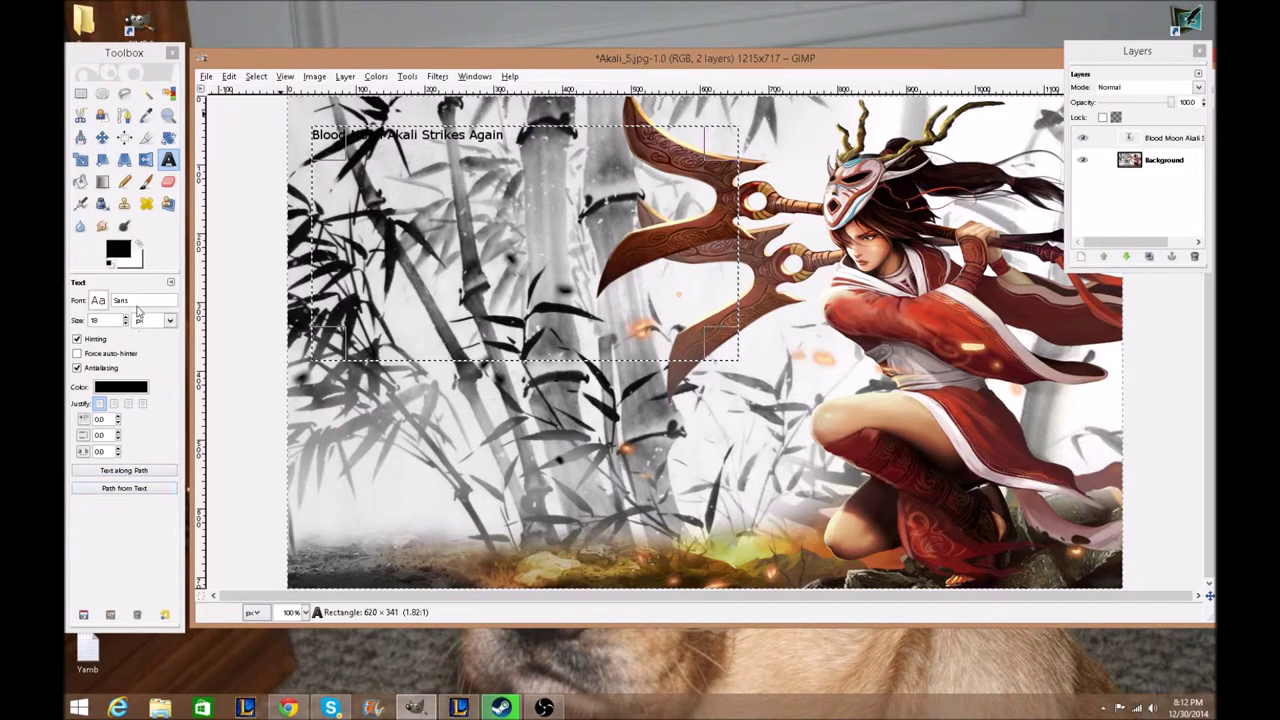
Set the title font to Impact Condensed at size 40 and shrink the text box to one line.
{"action": "left_click", "coordinate": [139, 300]}
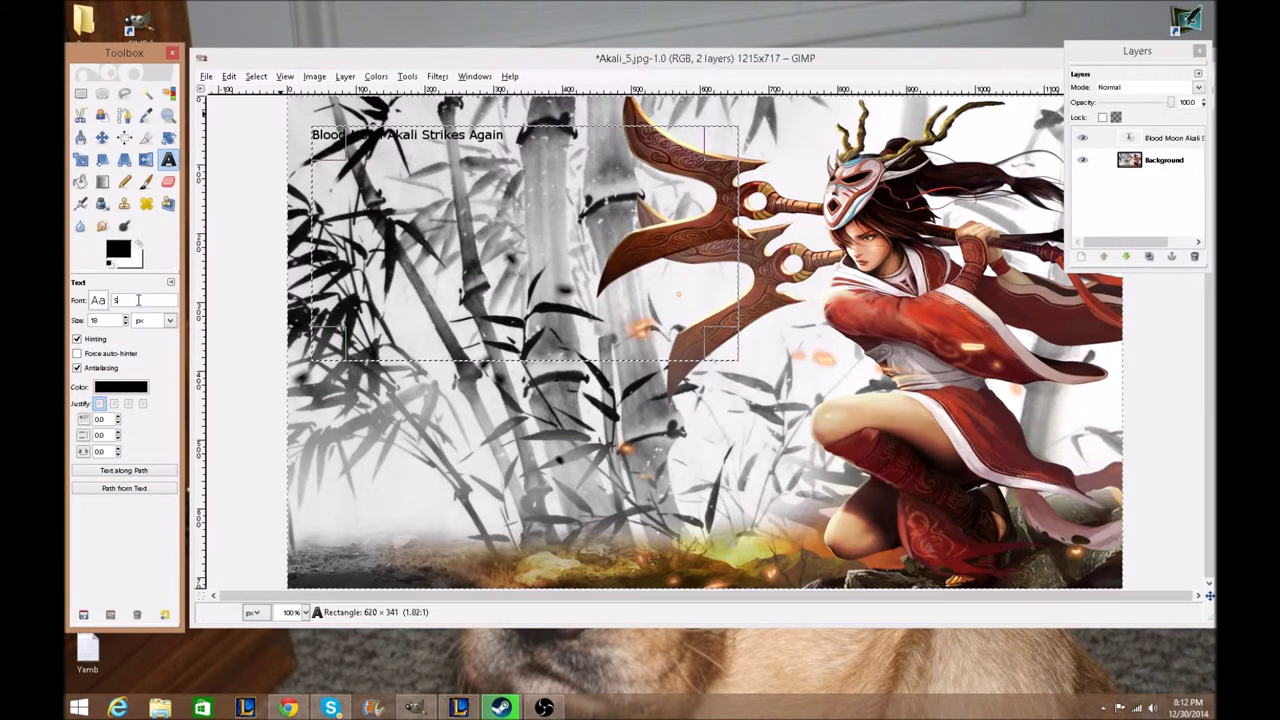
{"action": "type", "text": "impact"}
{"action": "key", "text": "Down"}
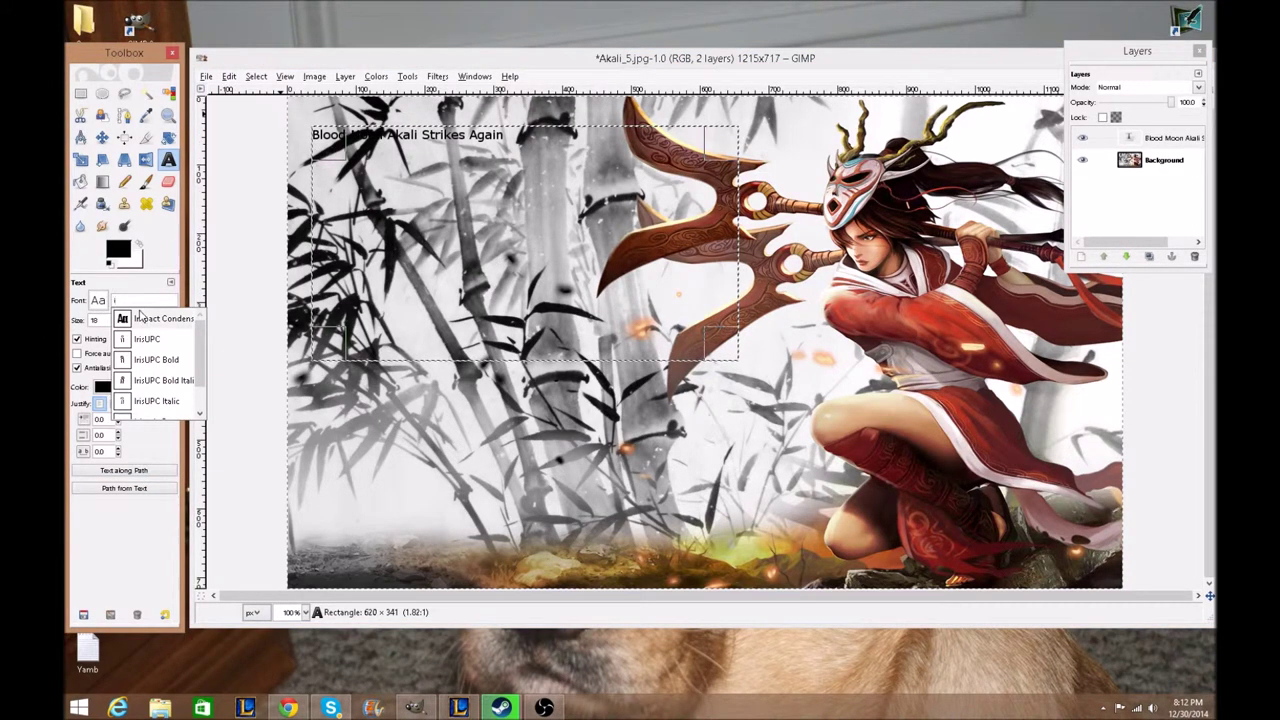
{"action": "key", "text": "Return"}
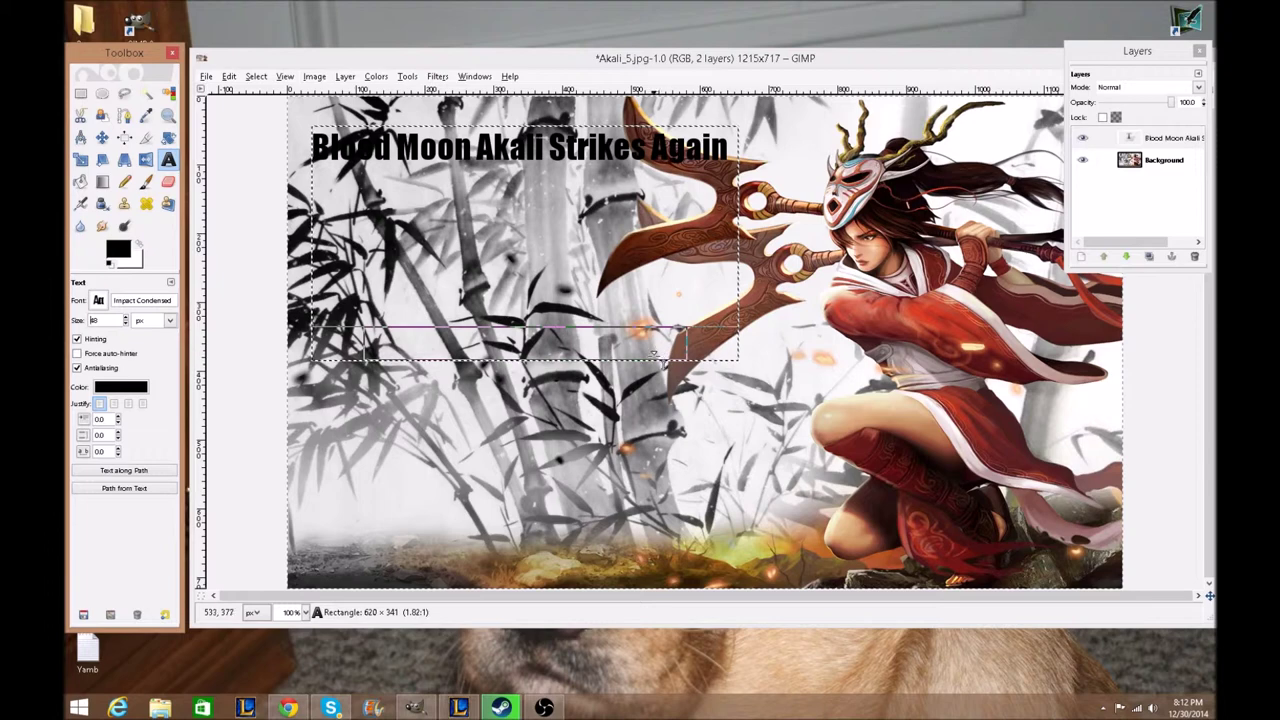
{"action": "left_click_drag", "start_coordinate": [661, 357], "coordinate": [665, 278]}
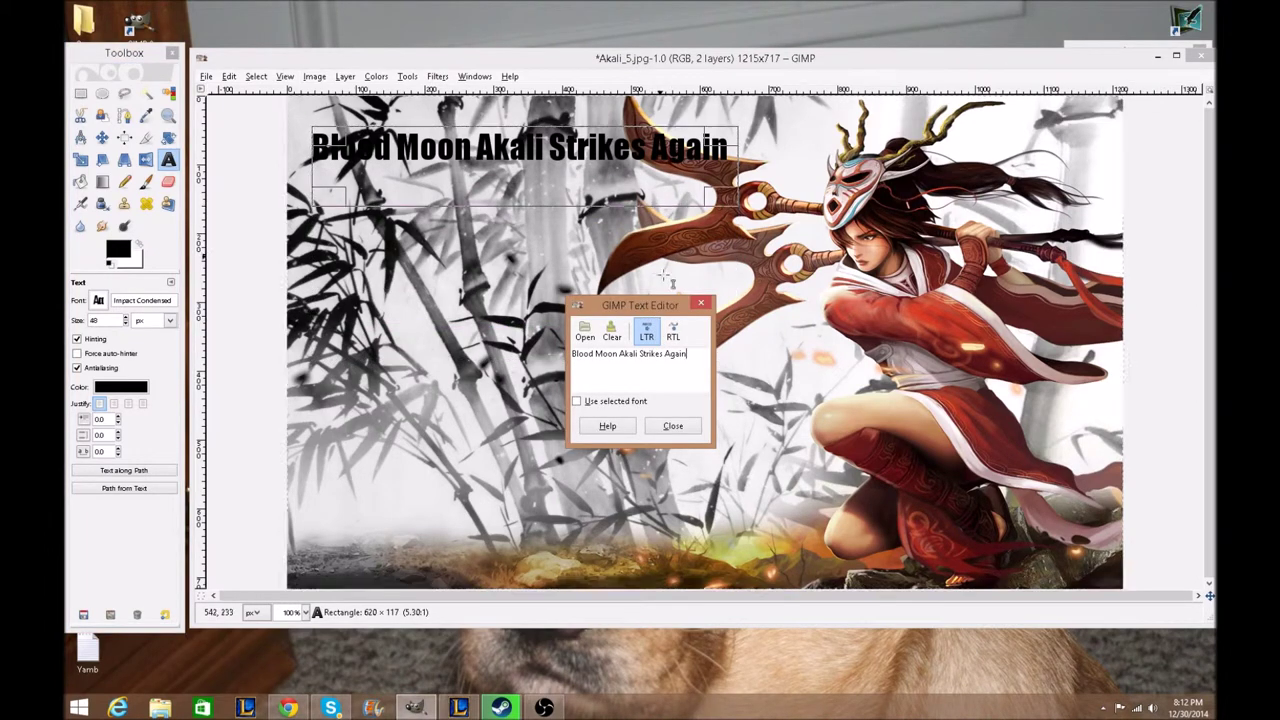
Duplicate the title text layer and nudge the copy slightly up-left to start a shadow.
{"action": "left_click", "coordinate": [673, 426]}
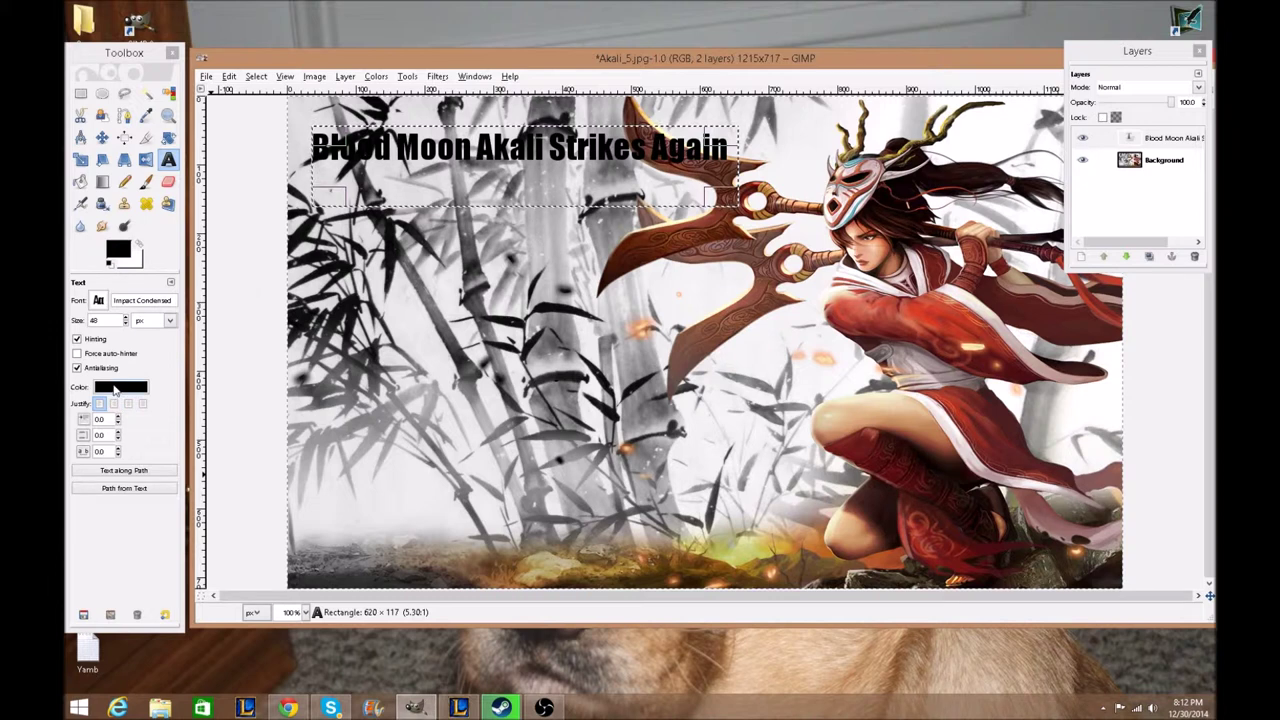
{"action": "right_click", "coordinate": [1182, 142]}
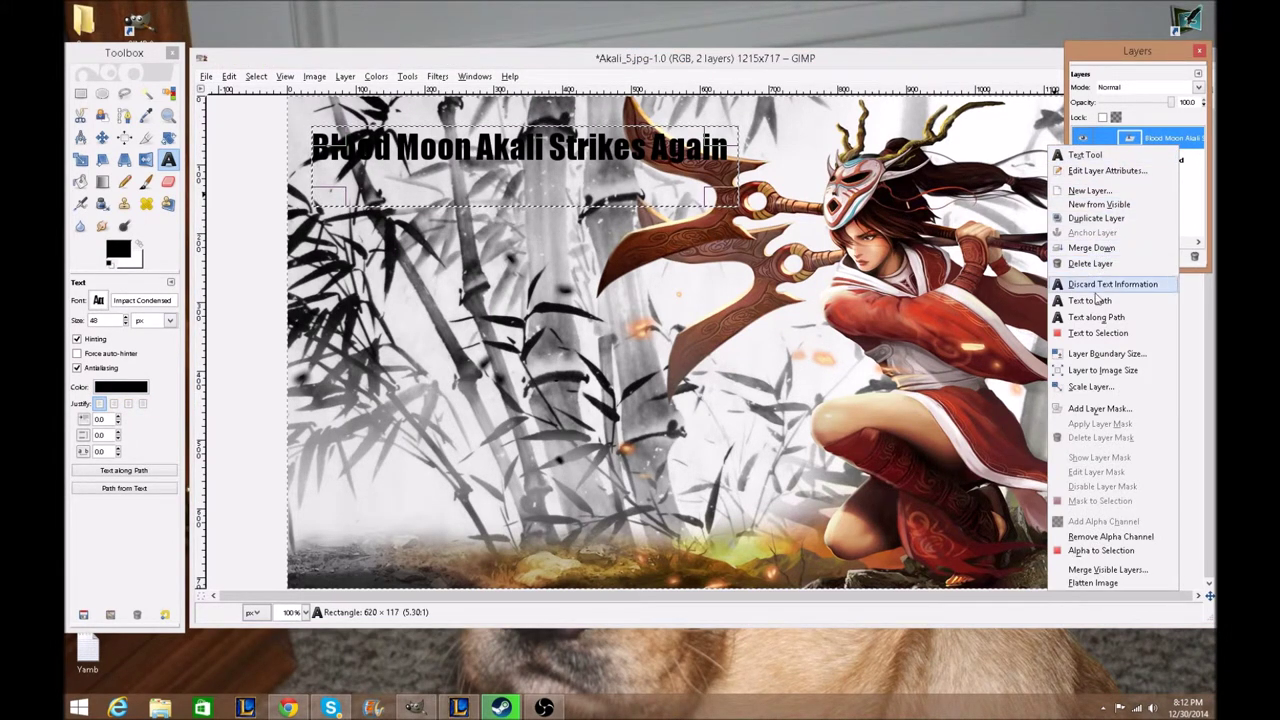
{"action": "left_click", "coordinate": [1115, 219]}
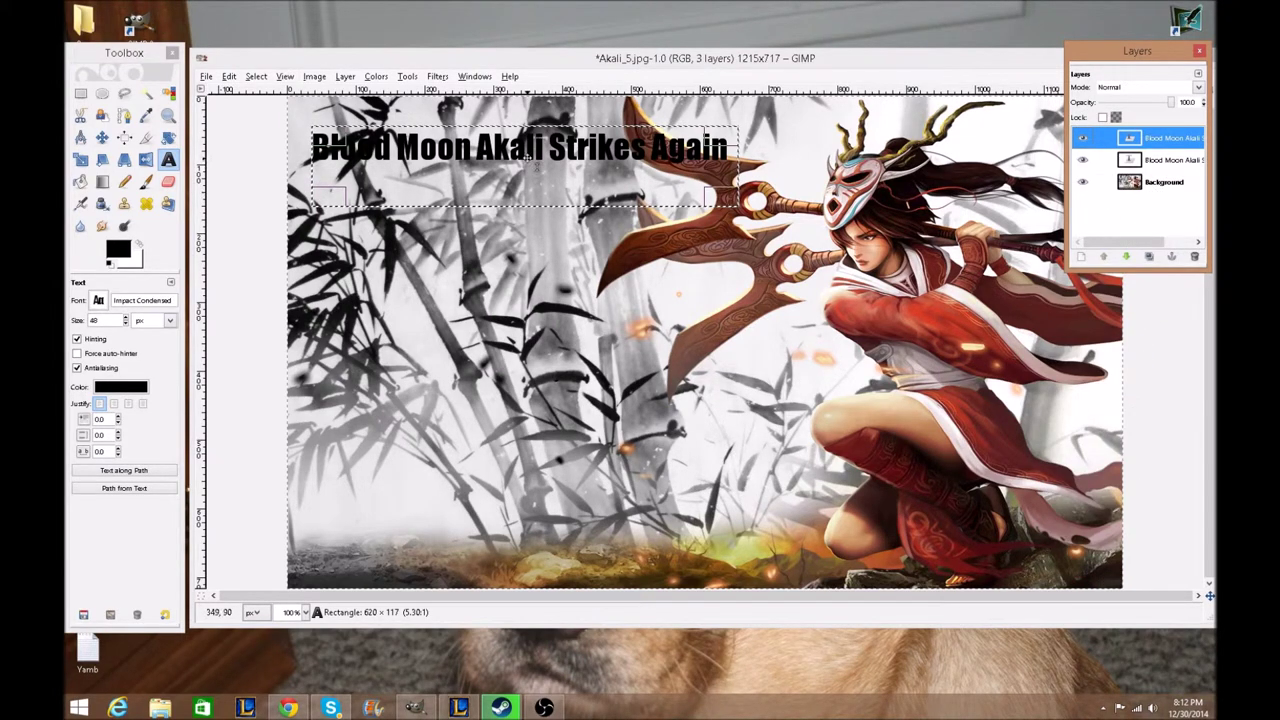
{"action": "left_click", "coordinate": [334, 143]}
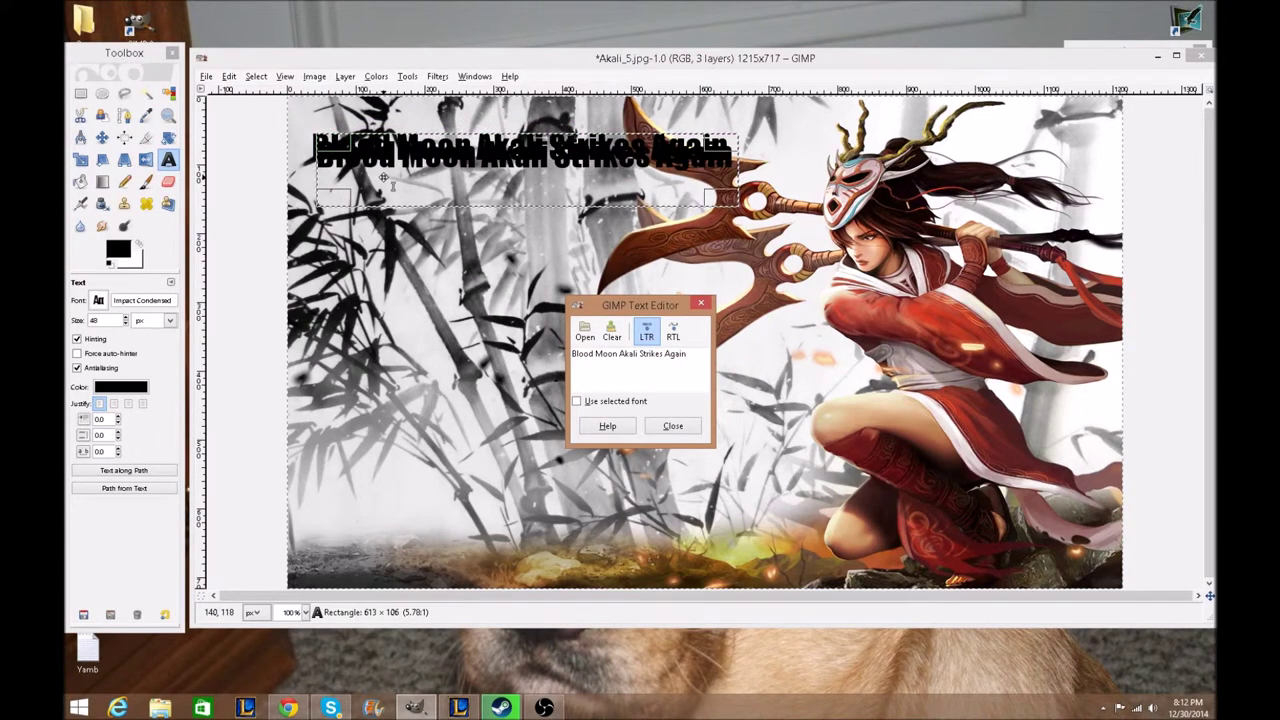
{"action": "left_click_drag", "start_coordinate": [326, 143], "coordinate": [328, 140]}
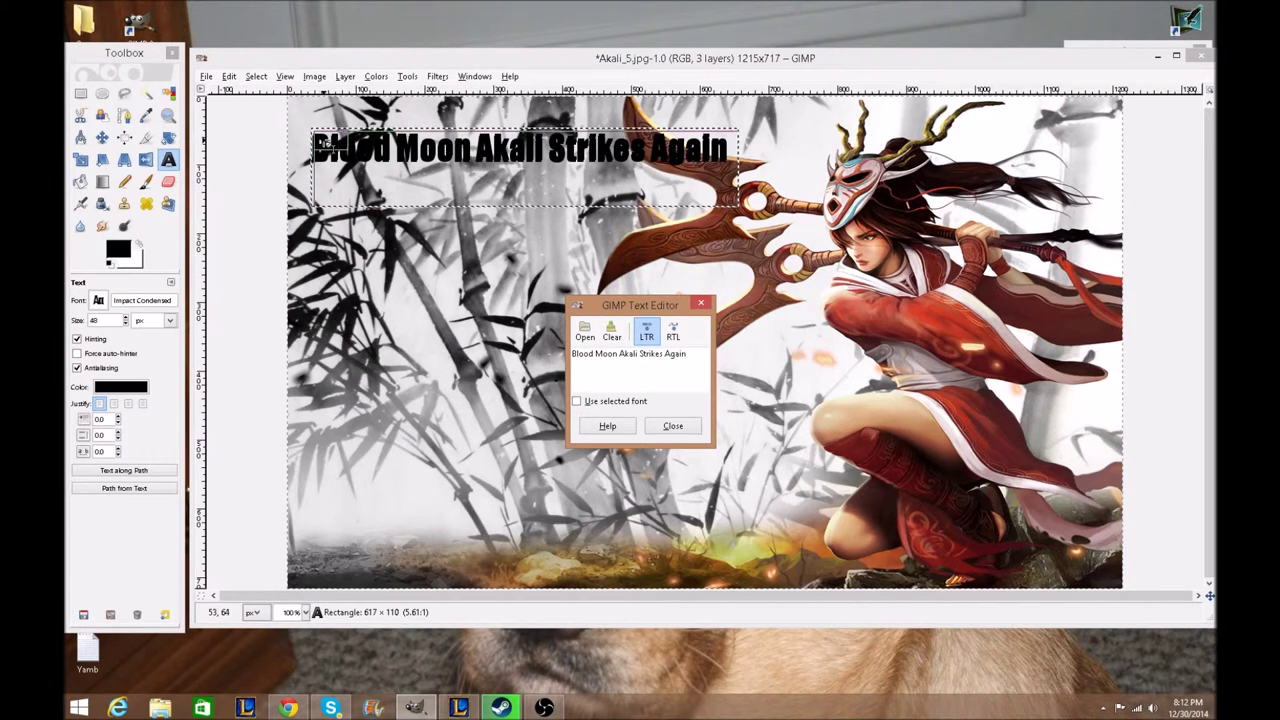
{"action": "left_click", "coordinate": [665, 428]}
Change the title text colour to red in the Text Color dialog.
{"action": "left_click", "coordinate": [121, 389]}
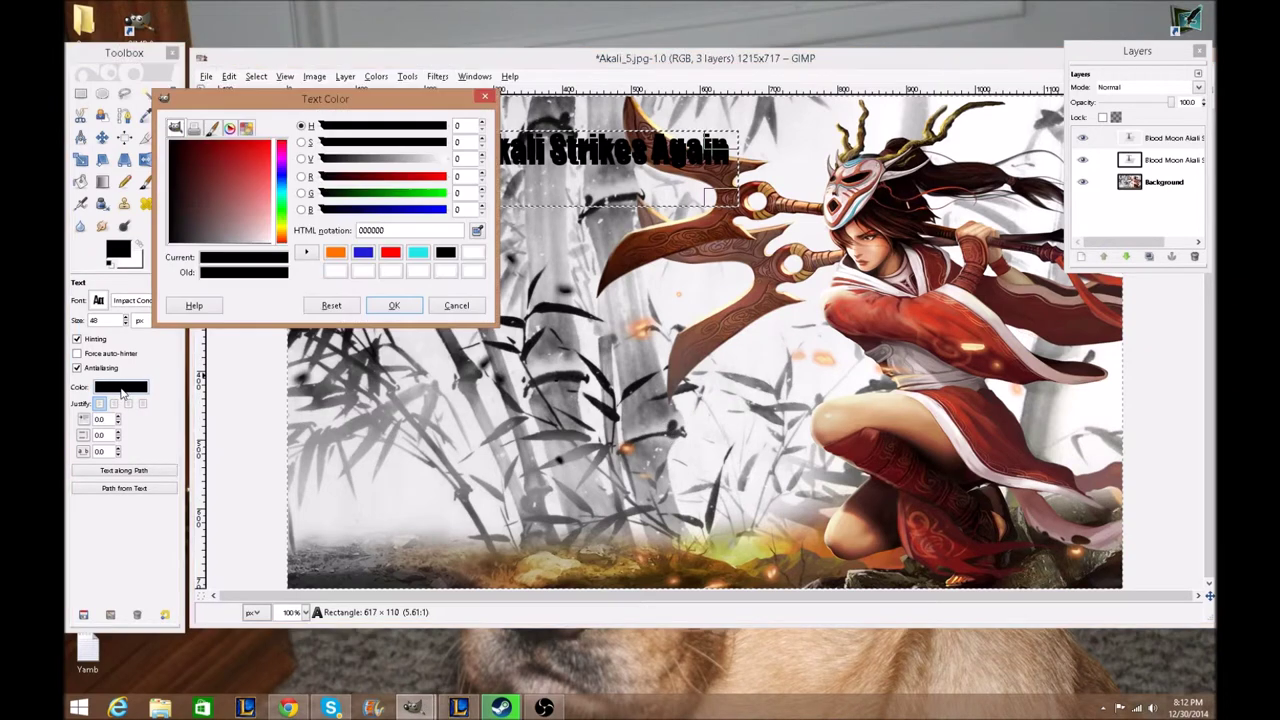
{"action": "left_click", "coordinate": [390, 252]}
{"action": "left_click", "coordinate": [394, 305]}
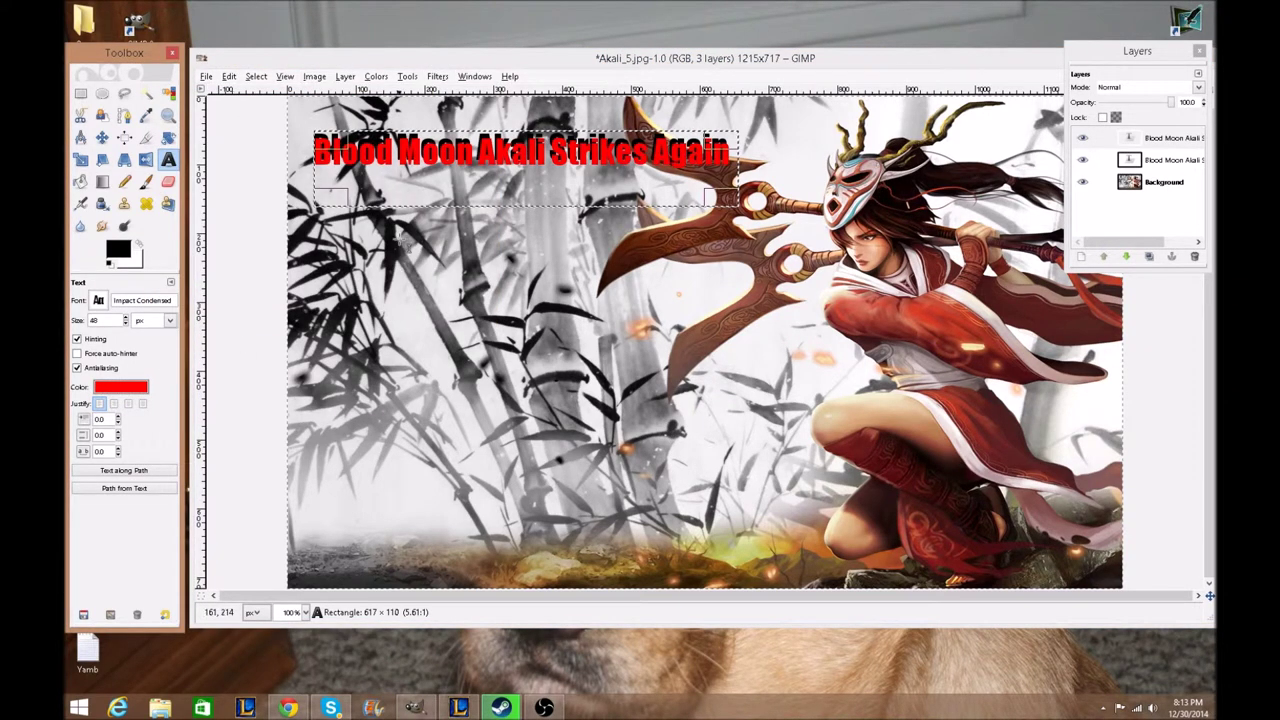
Slightly resize the red title's text box, then make the Background layer active.
{"action": "left_click", "coordinate": [334, 157]}
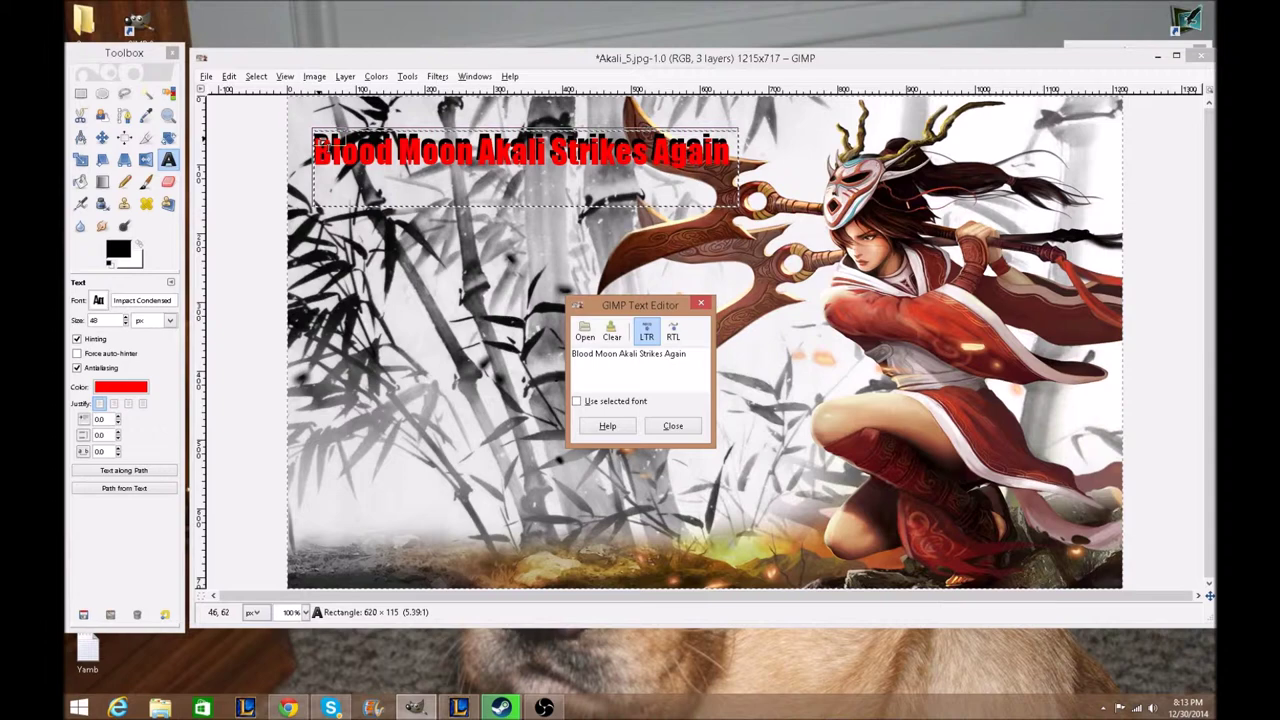
{"action": "left_click_drag", "start_coordinate": [320, 140], "coordinate": [324, 138]}
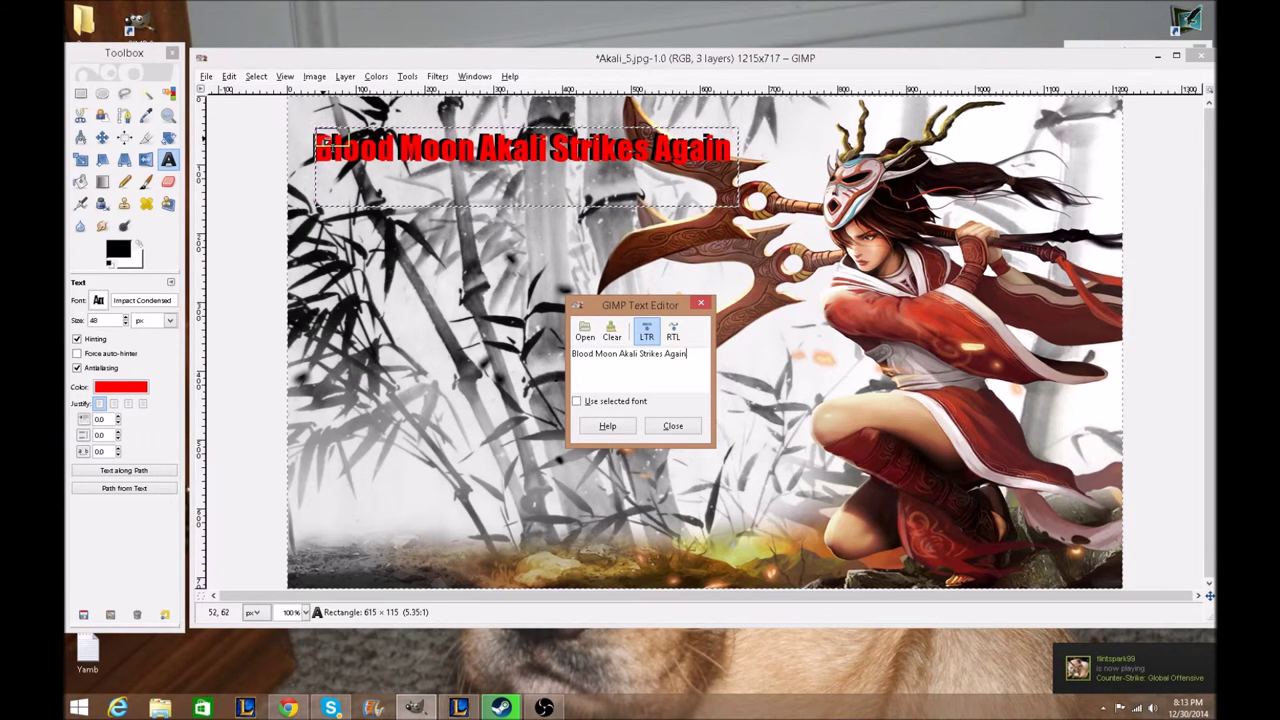
{"action": "left_click", "coordinate": [676, 427]}
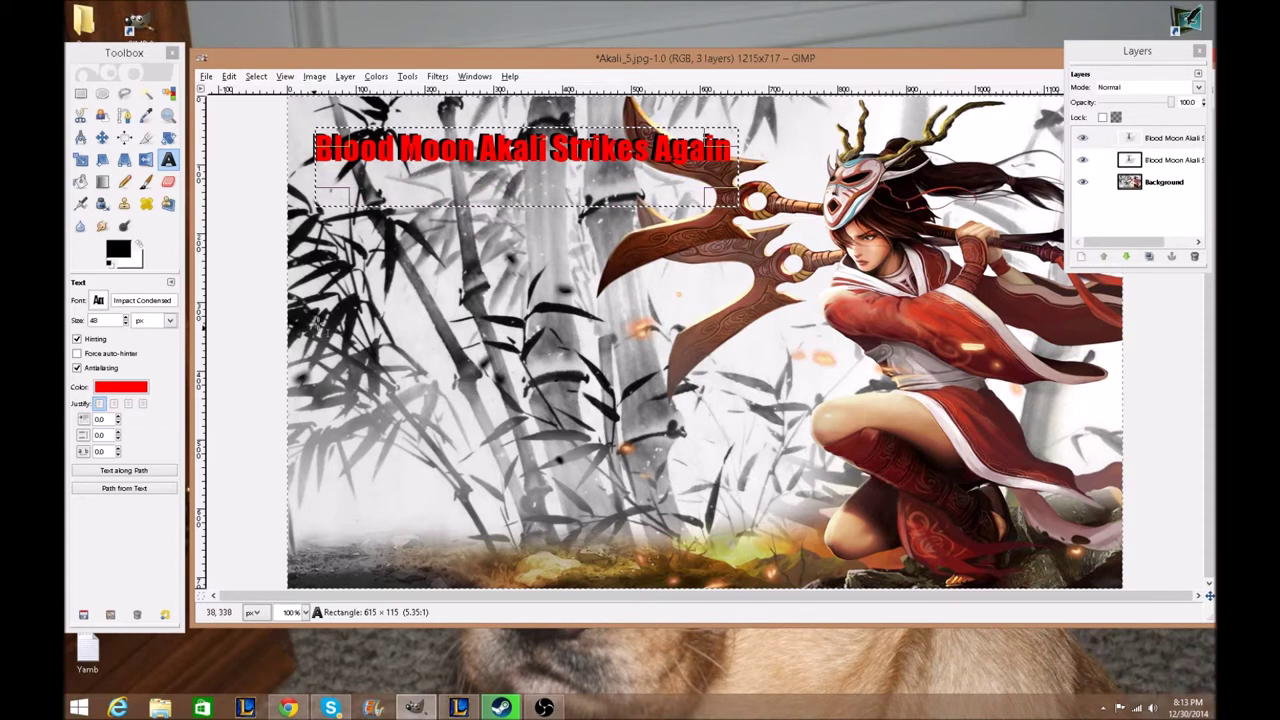
{"action": "left_click", "coordinate": [1100, 181]}
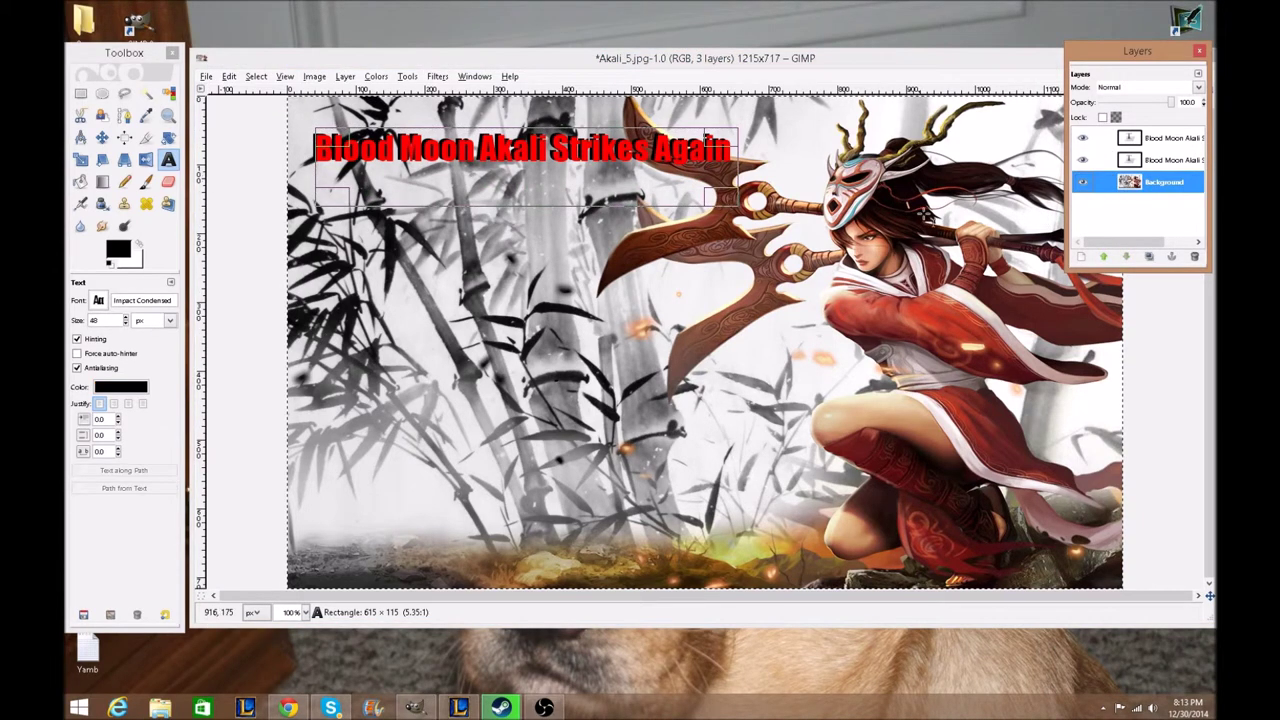
{"action": "left_click", "coordinate": [102, 137]}
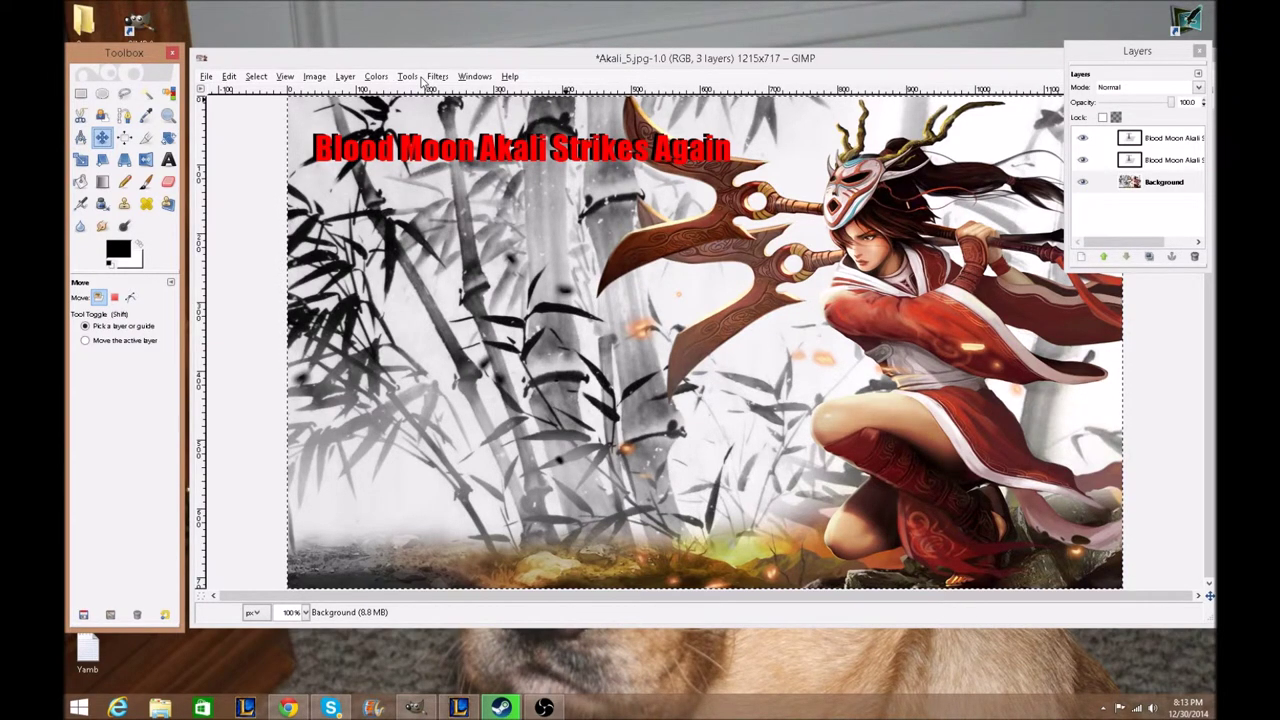
Apply Filters > Blur > Gaussian Blur to the Akali splash-art Background layer.
{"action": "left_click", "coordinate": [412, 78]}
{"action": "left_click", "coordinate": [1156, 192]}
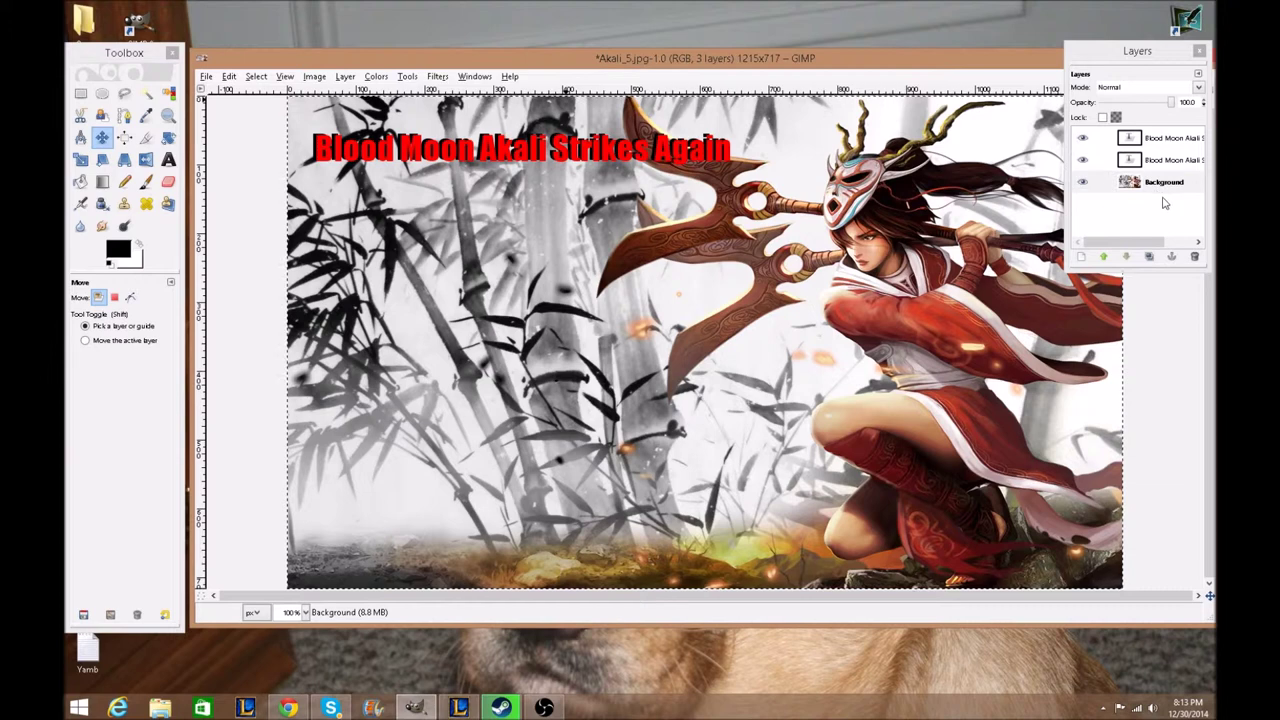
{"action": "left_click", "coordinate": [405, 78]}
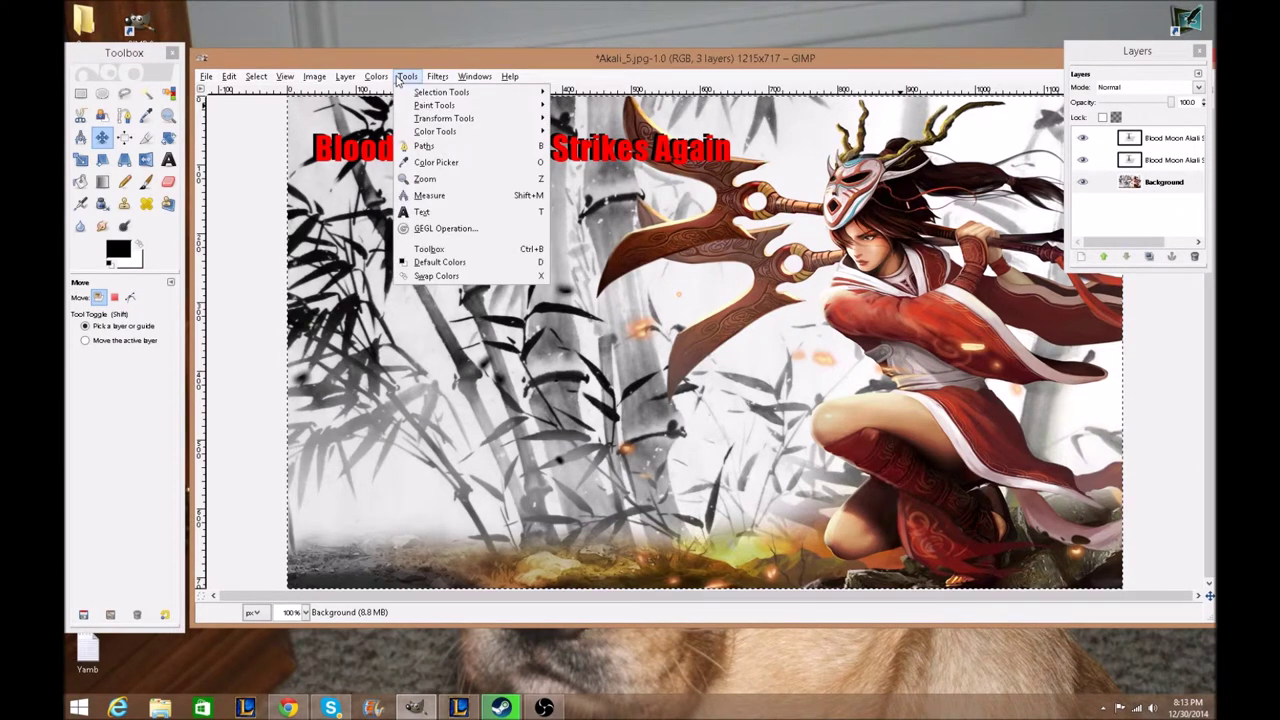
{"action": "mouse_move", "coordinate": [368, 72]}
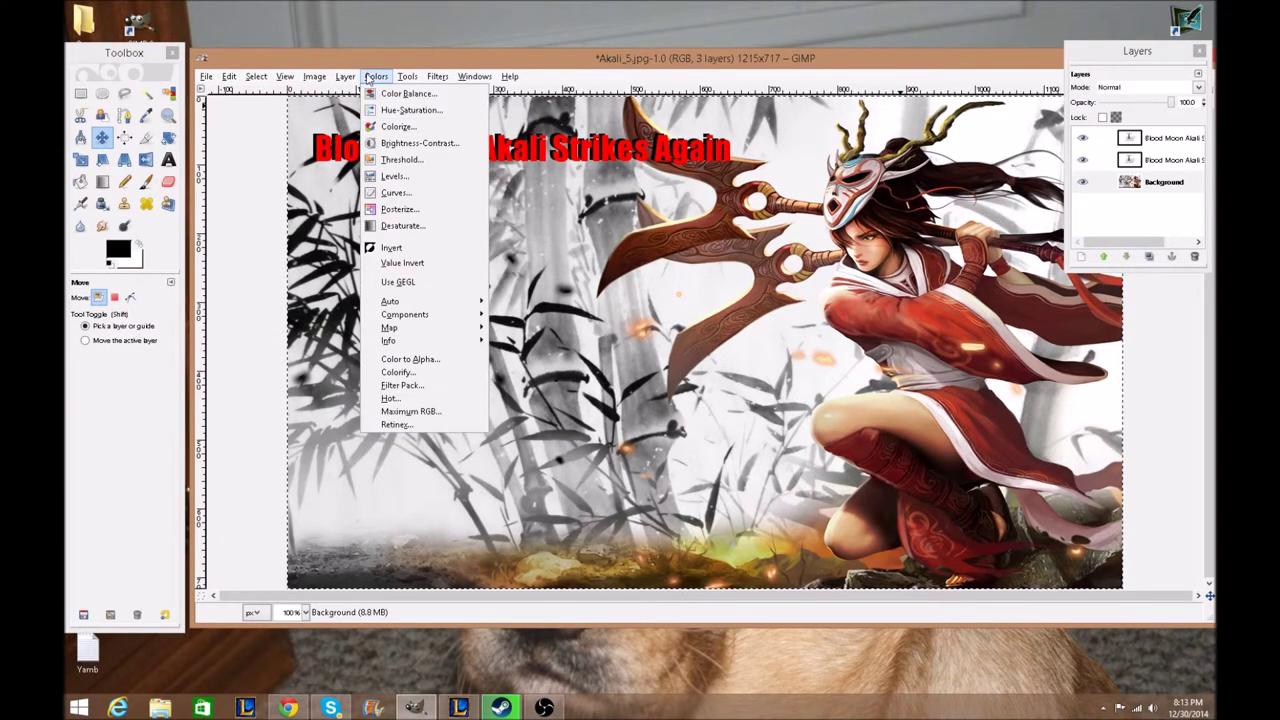
{"action": "mouse_move", "coordinate": [510, 77]}
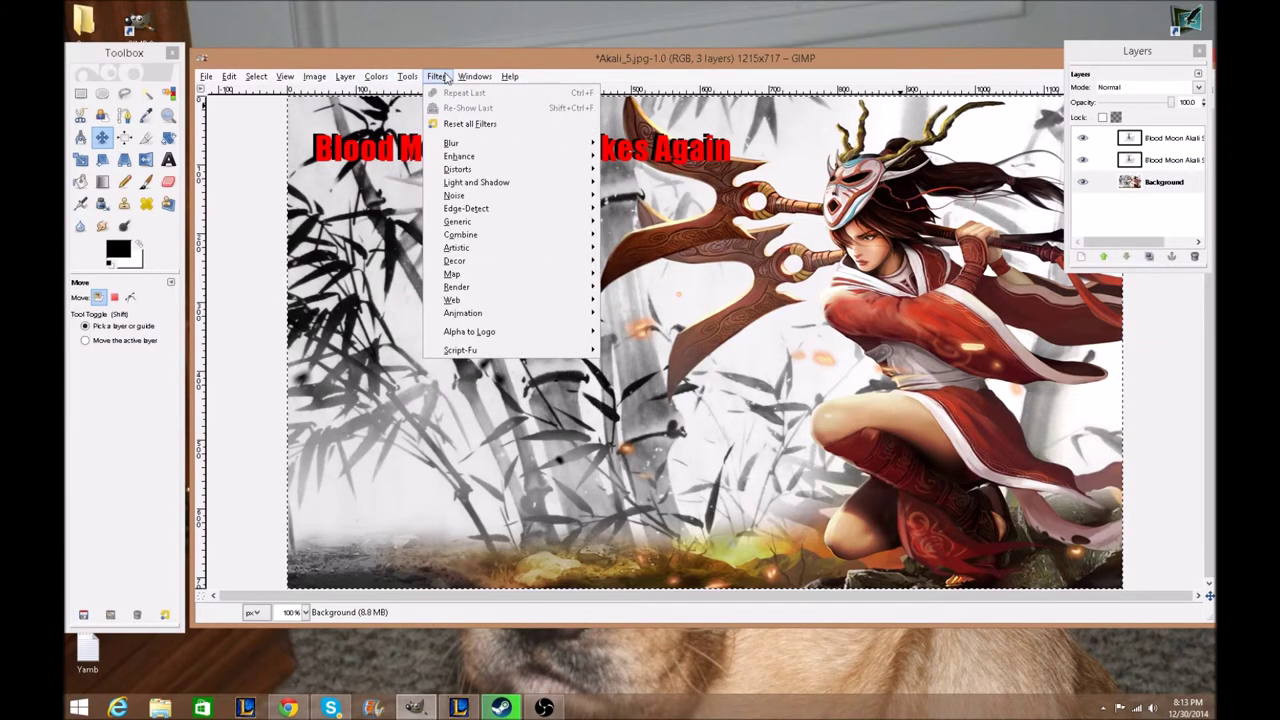
{"action": "mouse_move", "coordinate": [455, 147]}
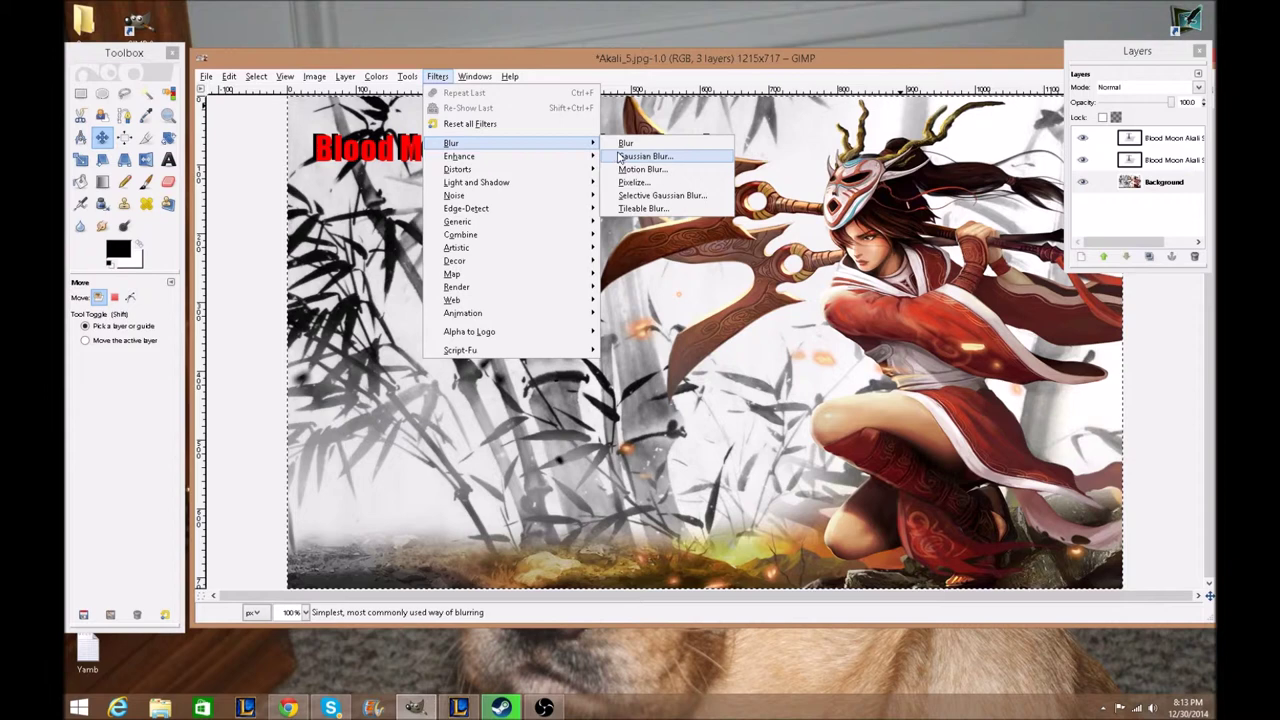
{"action": "left_click", "coordinate": [665, 146]}
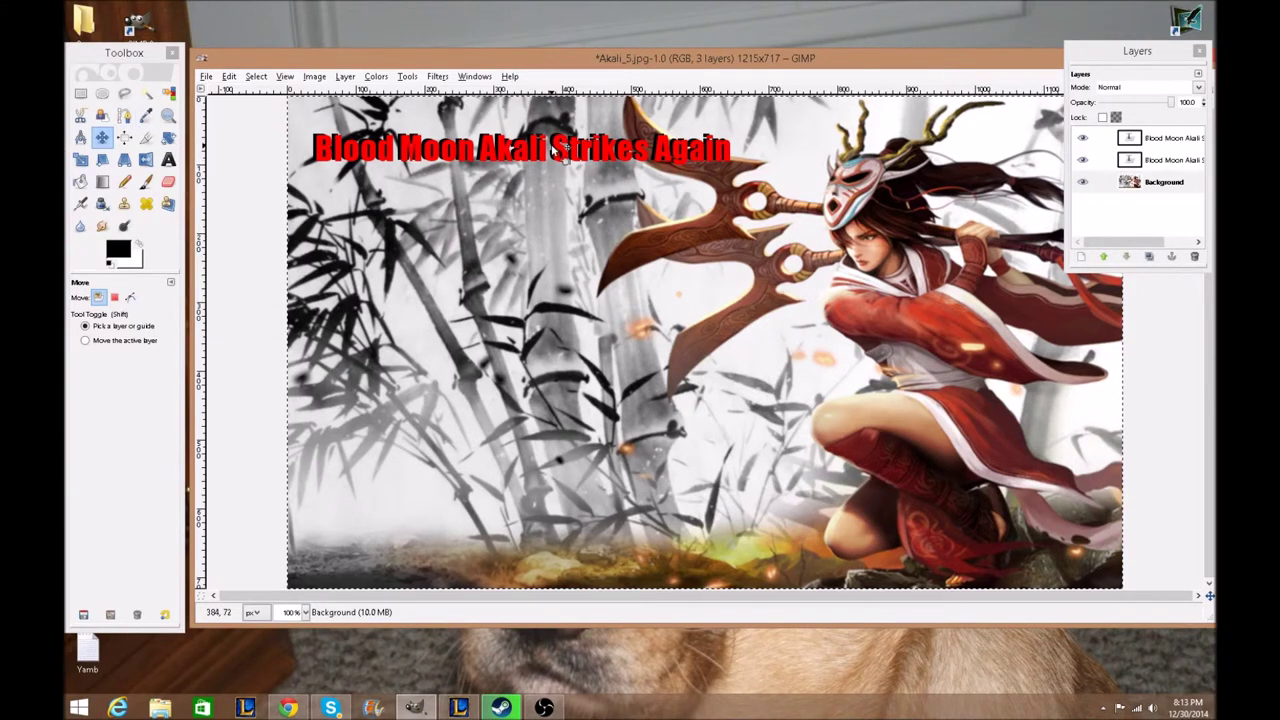
Move the red title text box lower on the image.
{"action": "left_click", "coordinate": [1160, 139]}
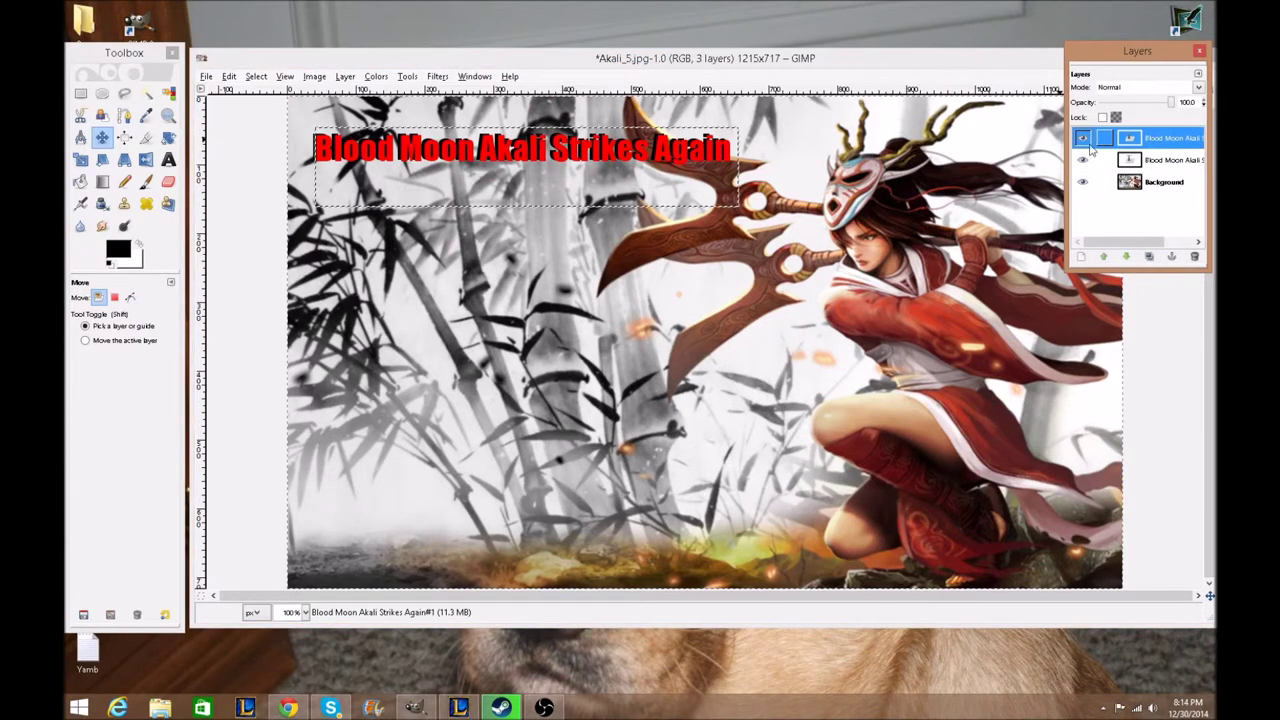
{"action": "left_click", "coordinate": [168, 160]}
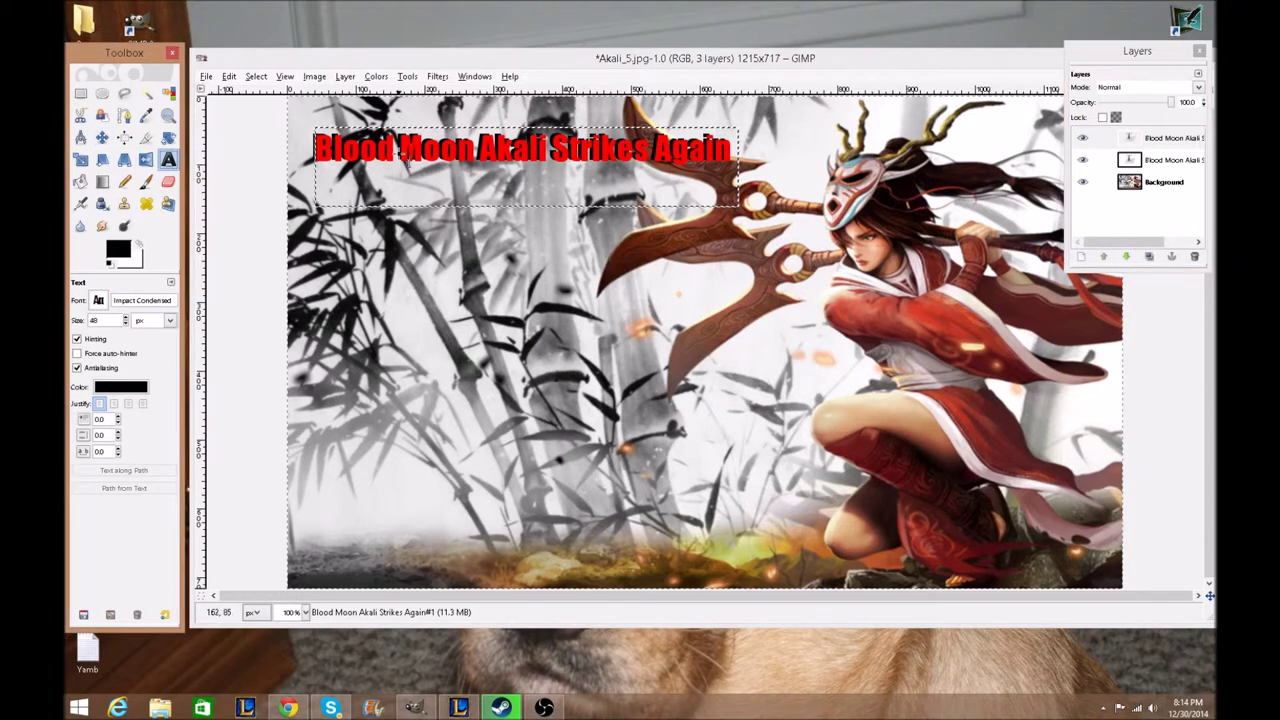
{"action": "left_click", "coordinate": [399, 148]}
{"action": "left_click_drag", "start_coordinate": [418, 159], "coordinate": [426, 286]}
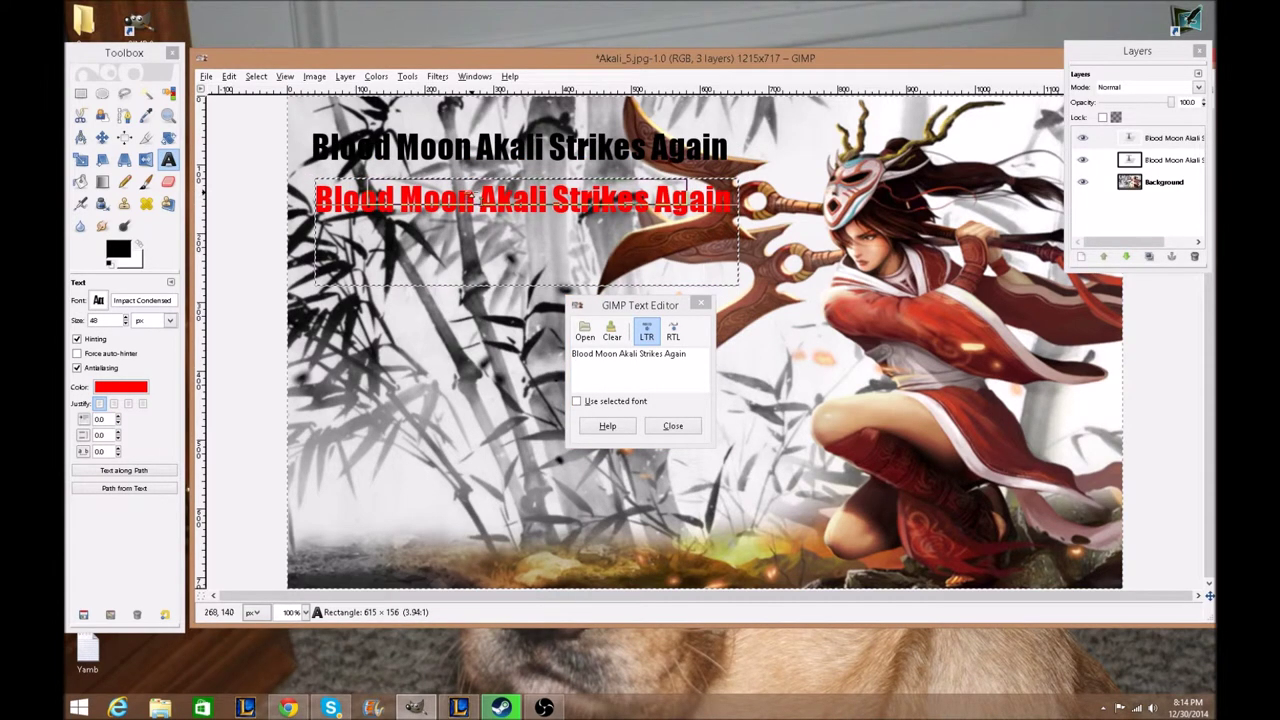
{"action": "left_click_drag", "start_coordinate": [479, 181], "coordinate": [480, 226]}
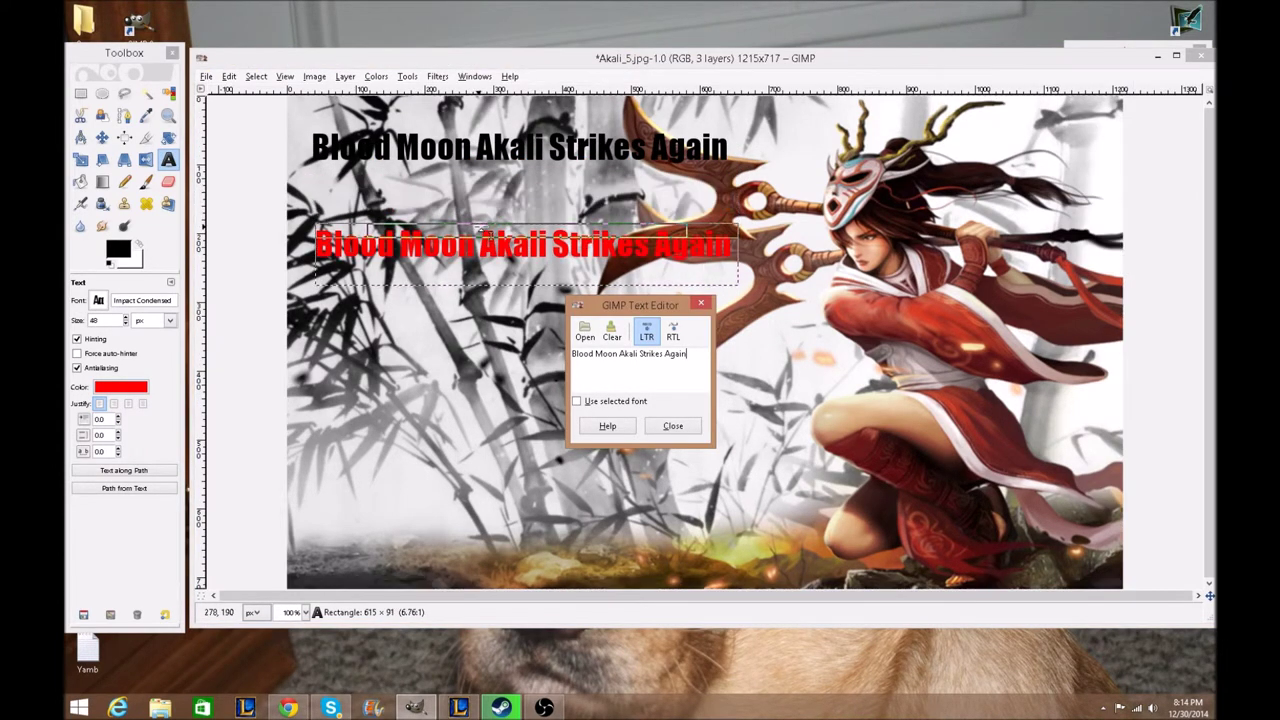
{"action": "left_click", "coordinate": [512, 147]}
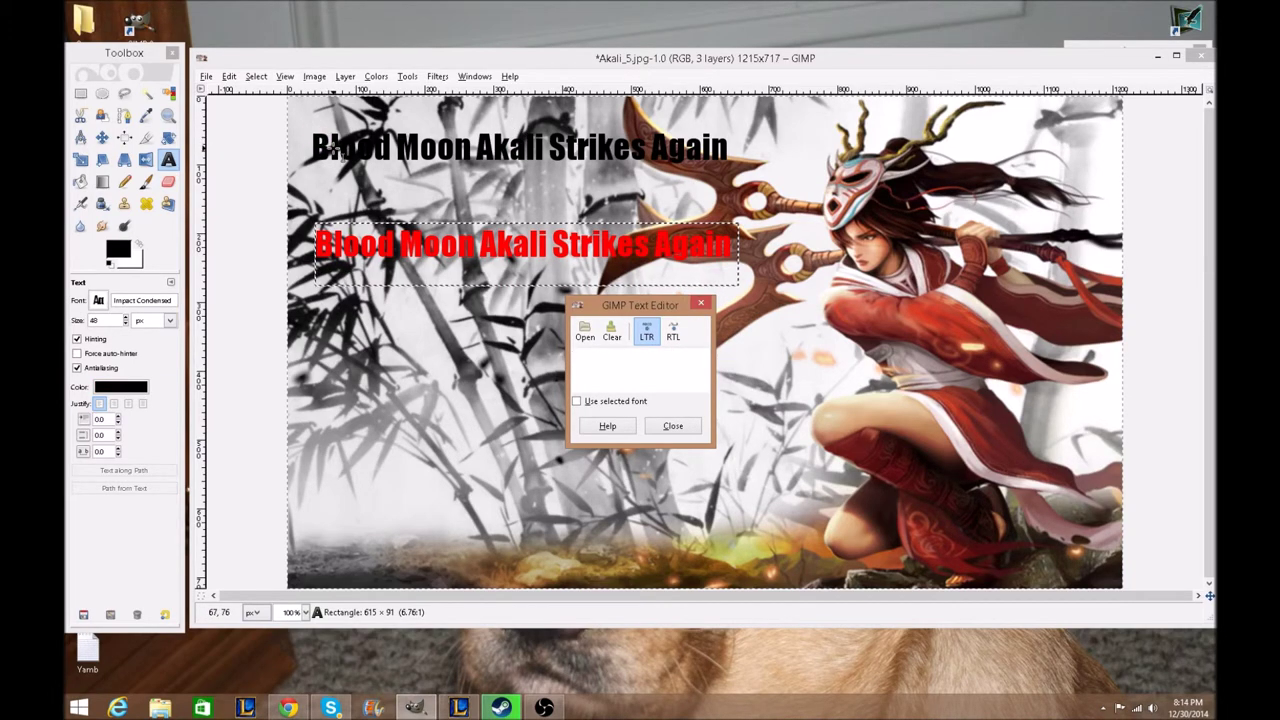
{"action": "left_click", "coordinate": [673, 426]}
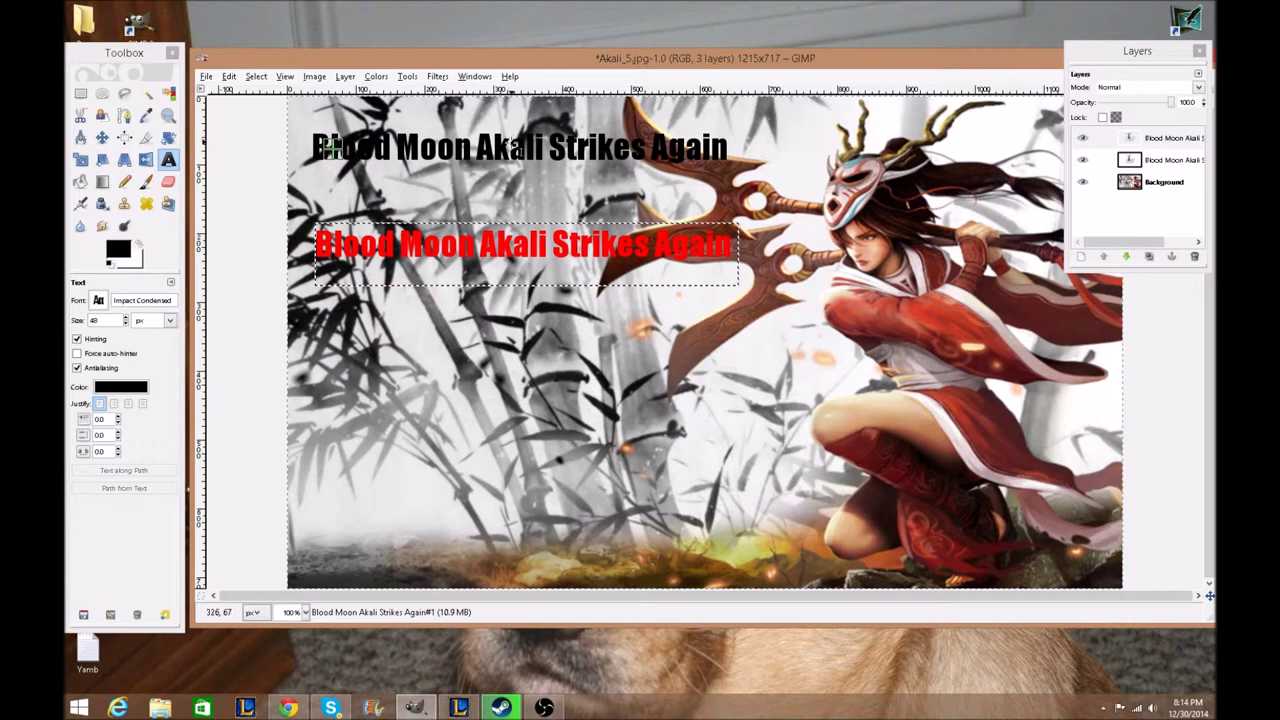
Drag the black title copy down to sit just behind the red title, then select Background.
{"action": "left_click", "coordinate": [1160, 160]}
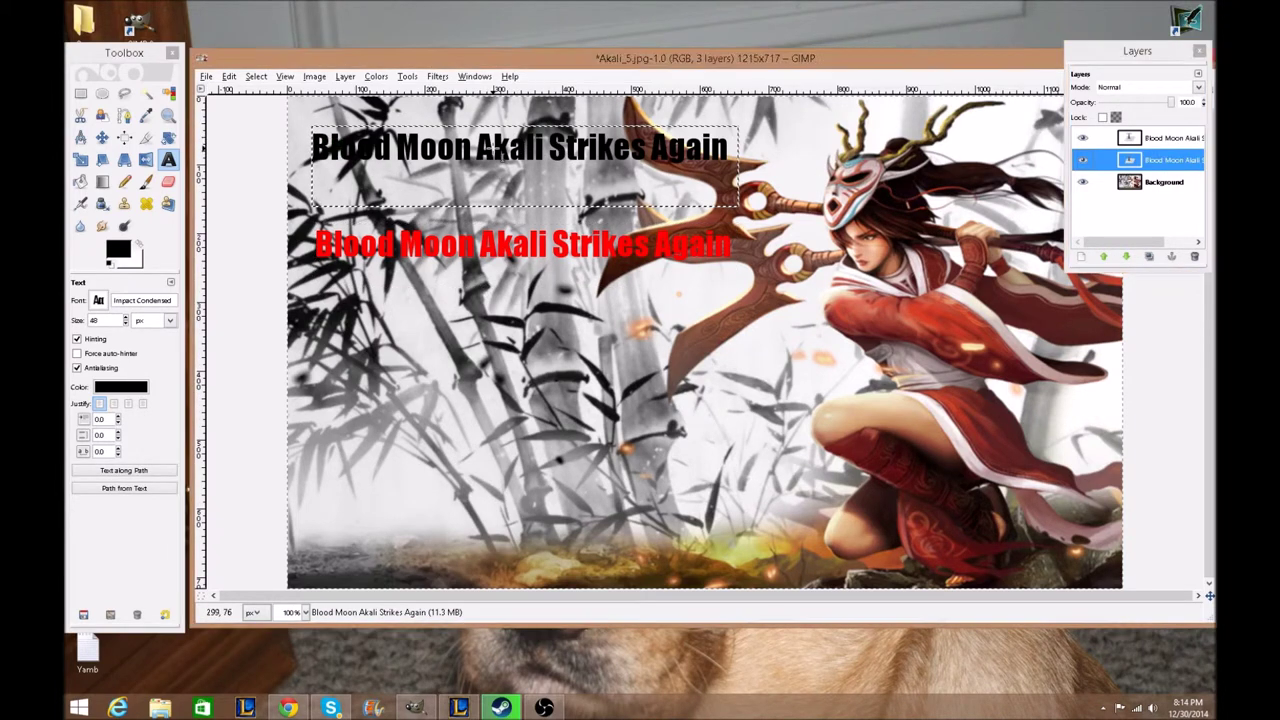
{"action": "left_click", "coordinate": [497, 148]}
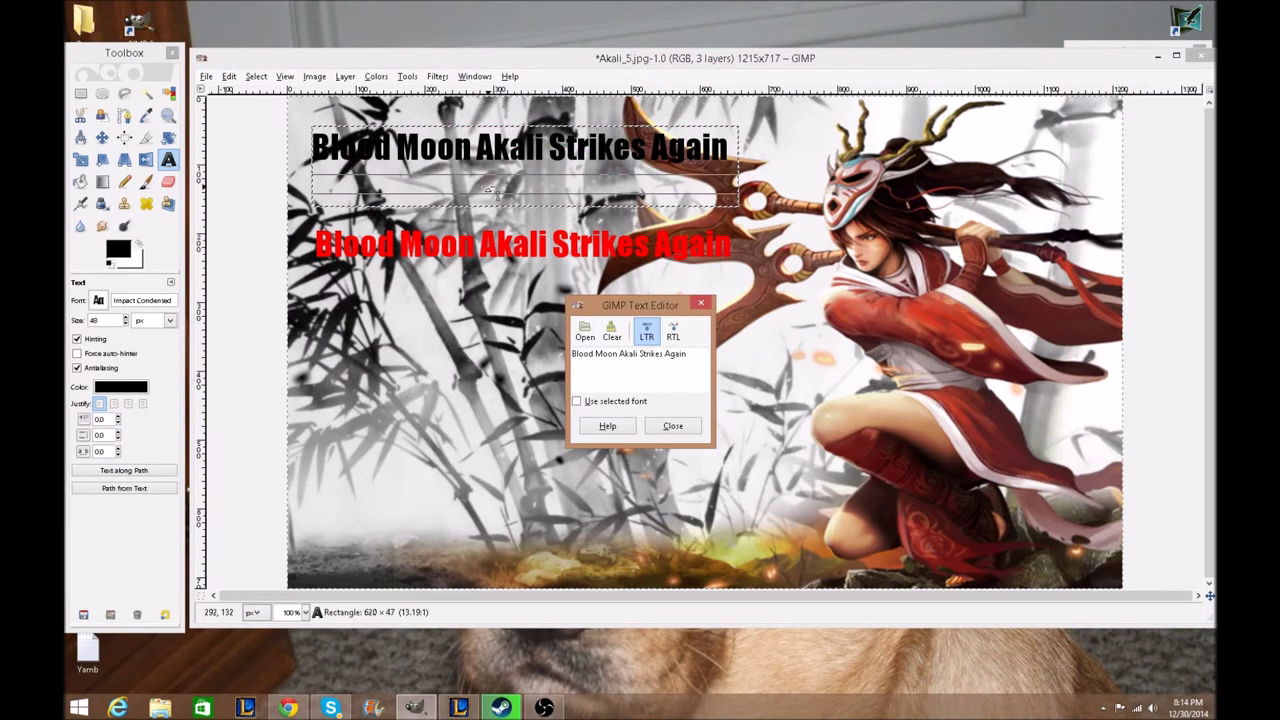
{"action": "left_click_drag", "start_coordinate": [488, 188], "coordinate": [472, 259]}
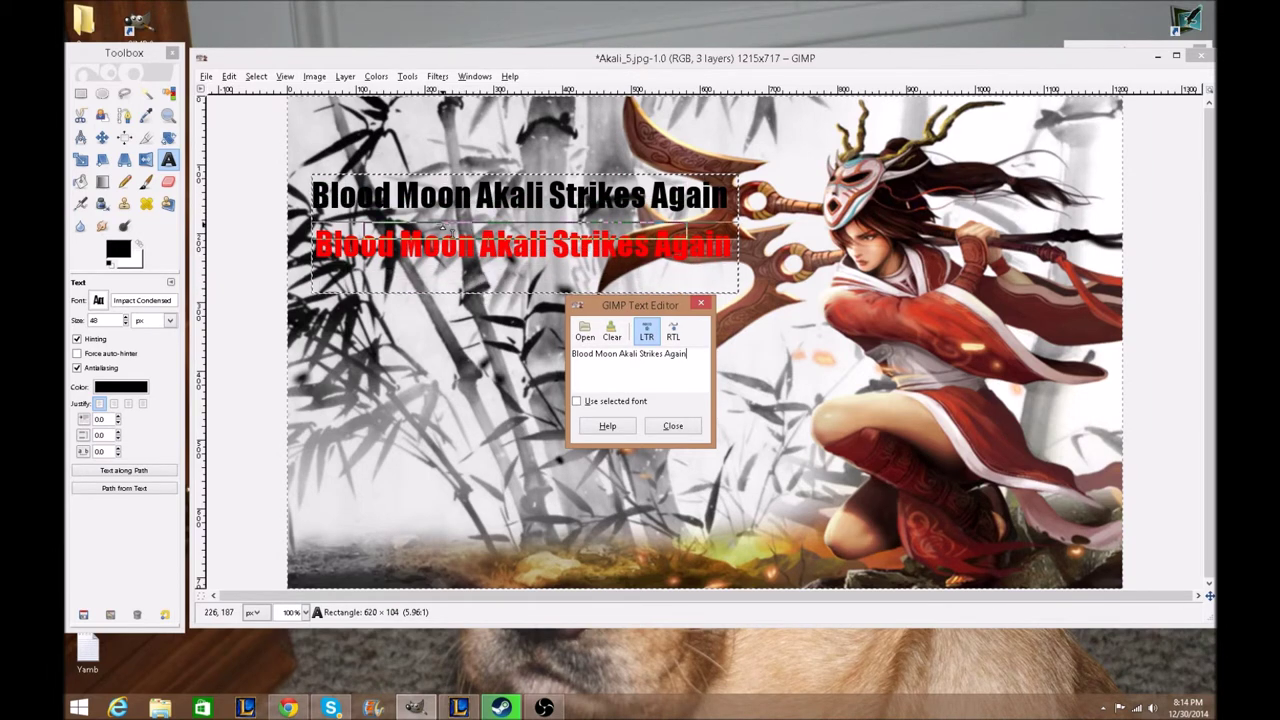
{"action": "left_click_drag", "start_coordinate": [448, 215], "coordinate": [450, 262]}
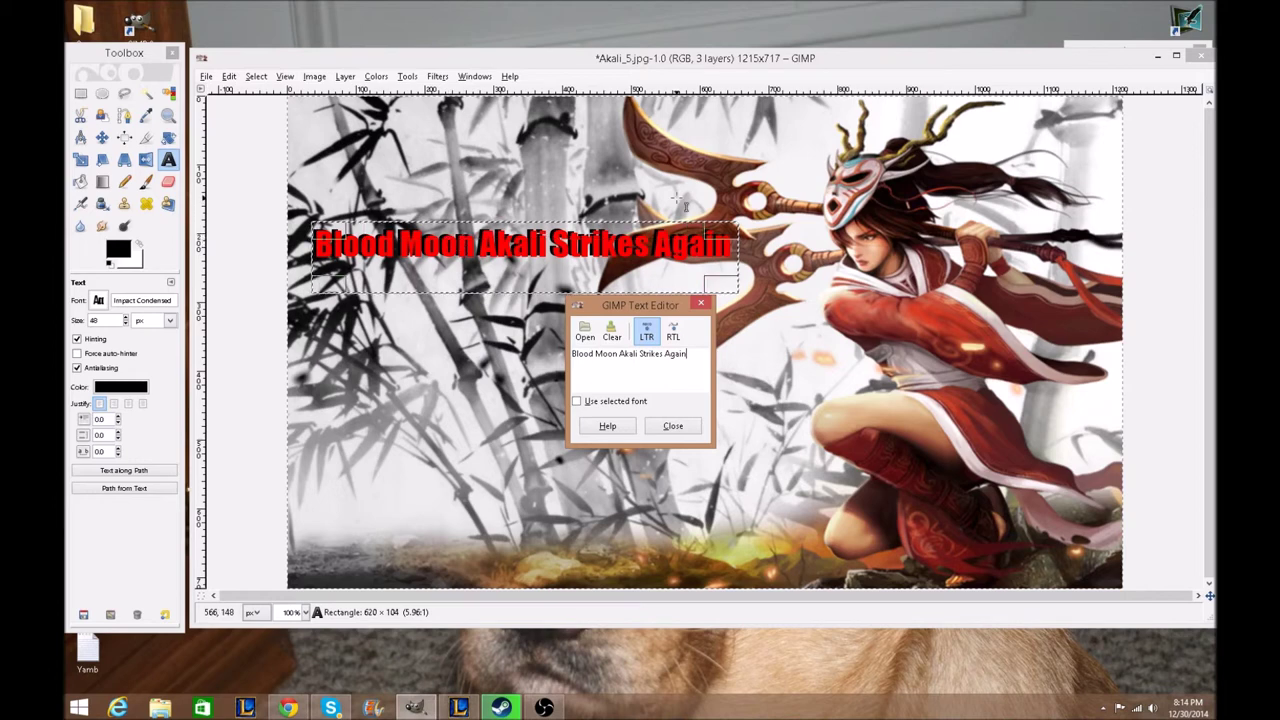
{"action": "left_click", "coordinate": [671, 426]}
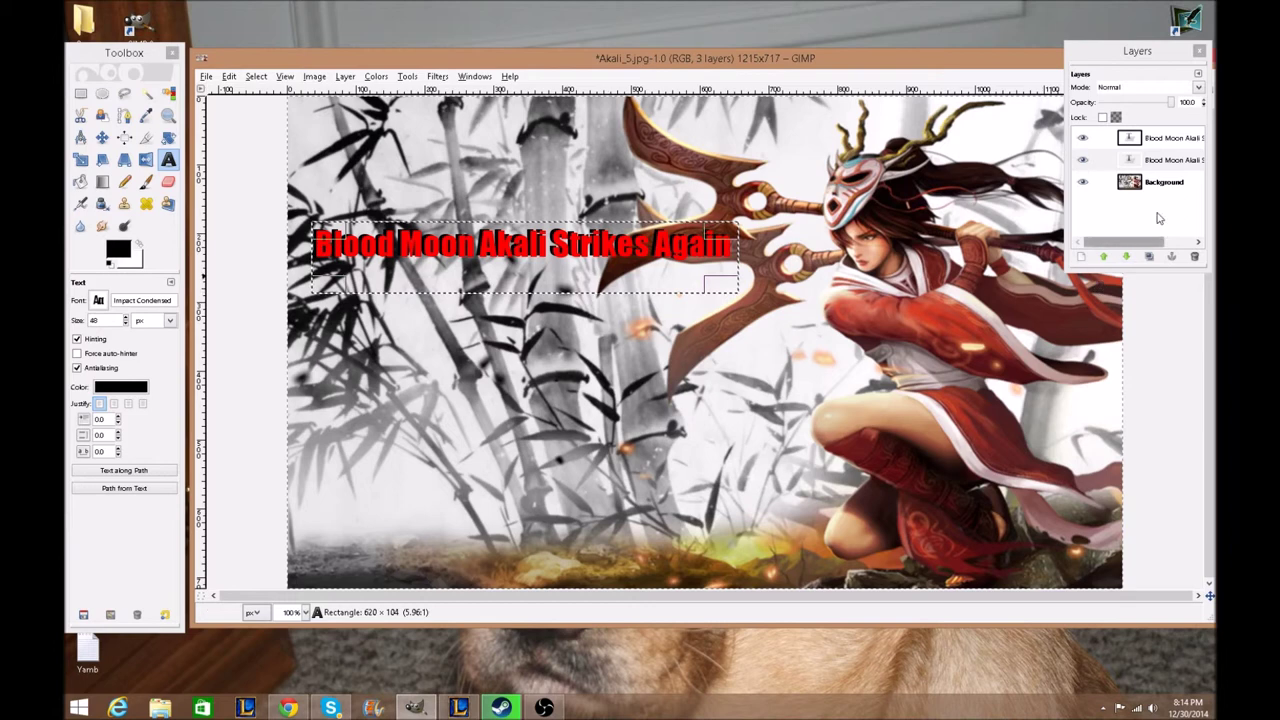
{"action": "left_click", "coordinate": [1105, 182]}
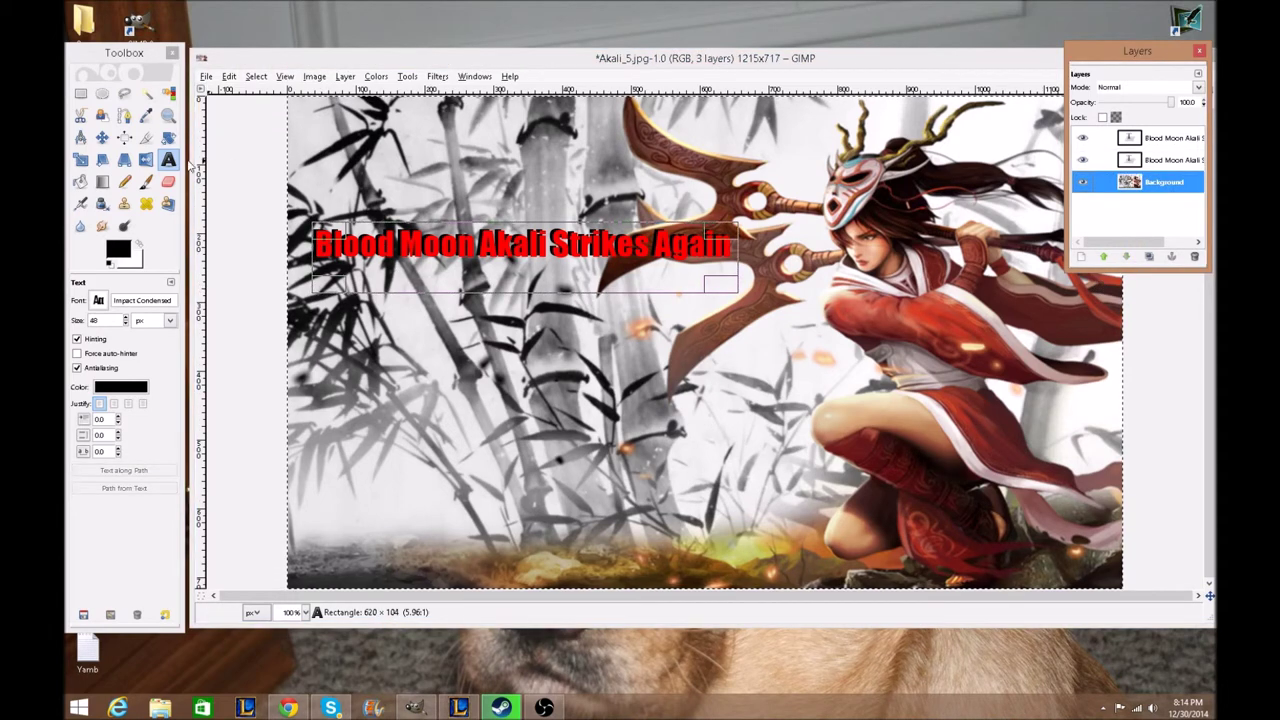
{"action": "left_click", "coordinate": [101, 139]}
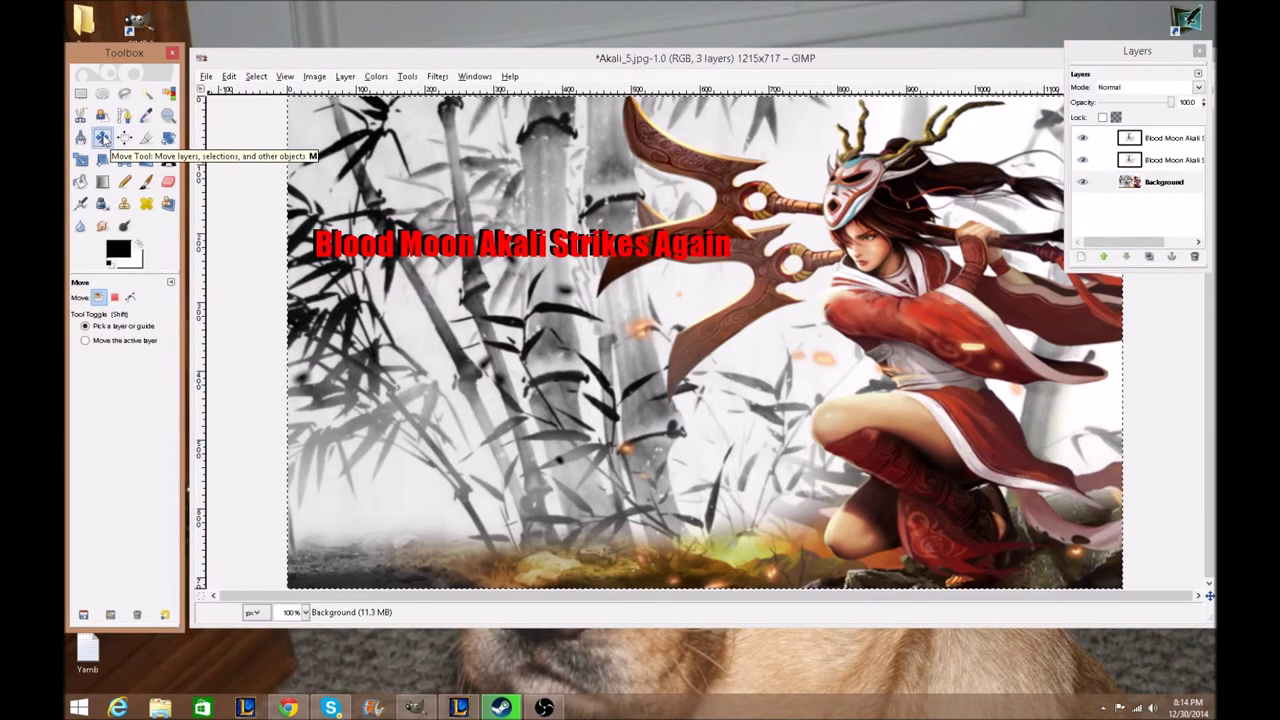